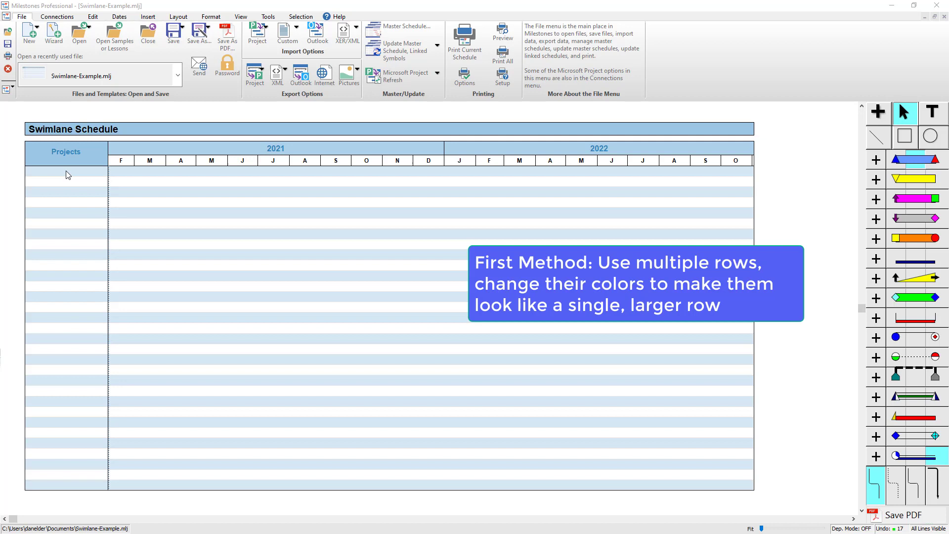
# Step: Select task rows 1 through 7 and bring up their Gridline/Shade settings under More Task Row Options
pyautogui.click(72, 172)
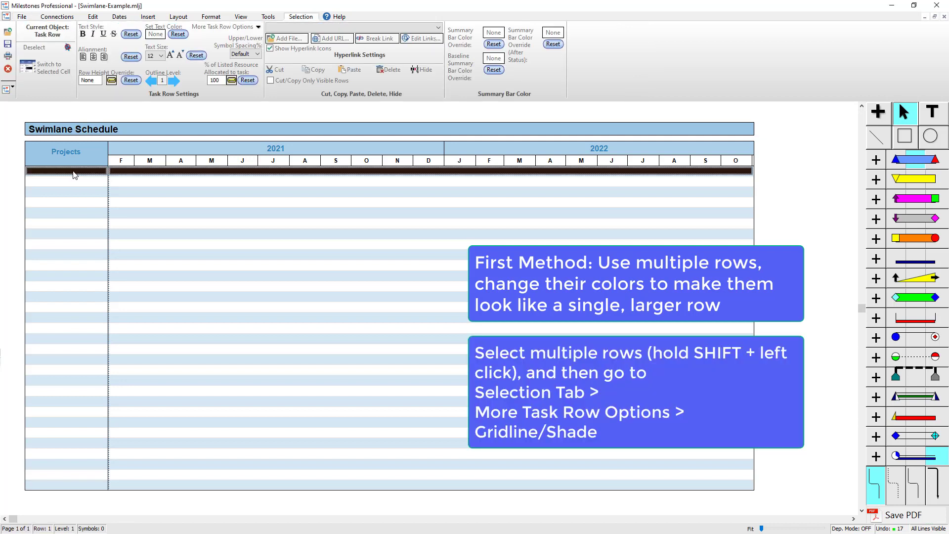
pyautogui.keyDown('shift'); pyautogui.click(82, 233); pyautogui.keyUp('shift')
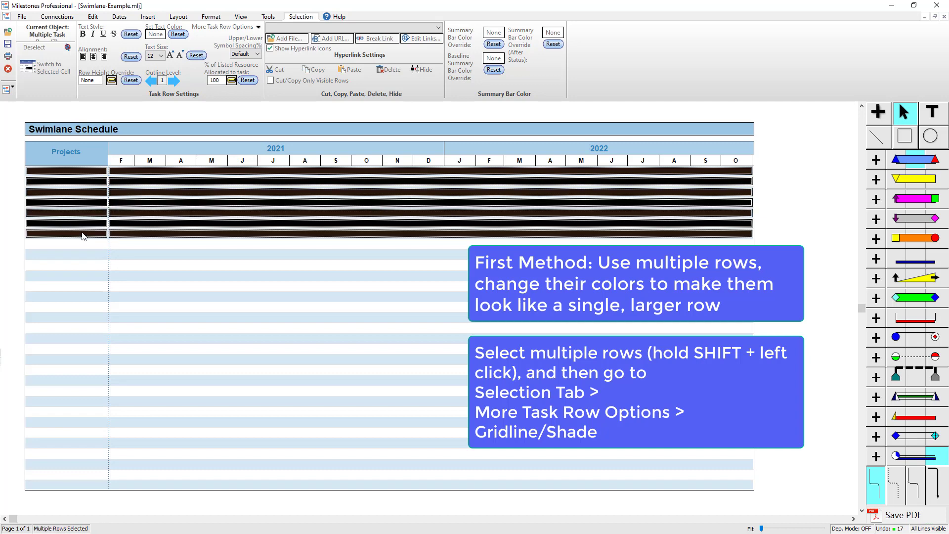
pyautogui.click(221, 28)
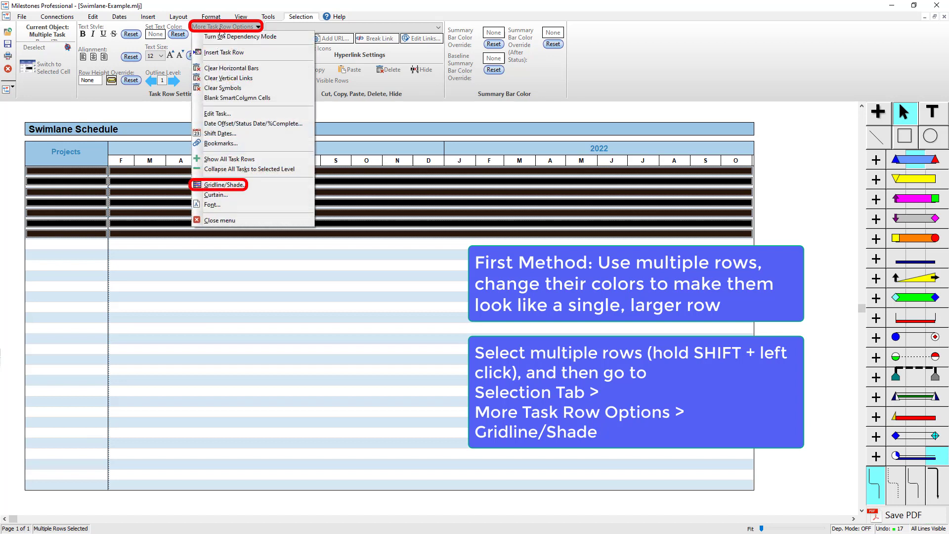
pyautogui.click(234, 186)
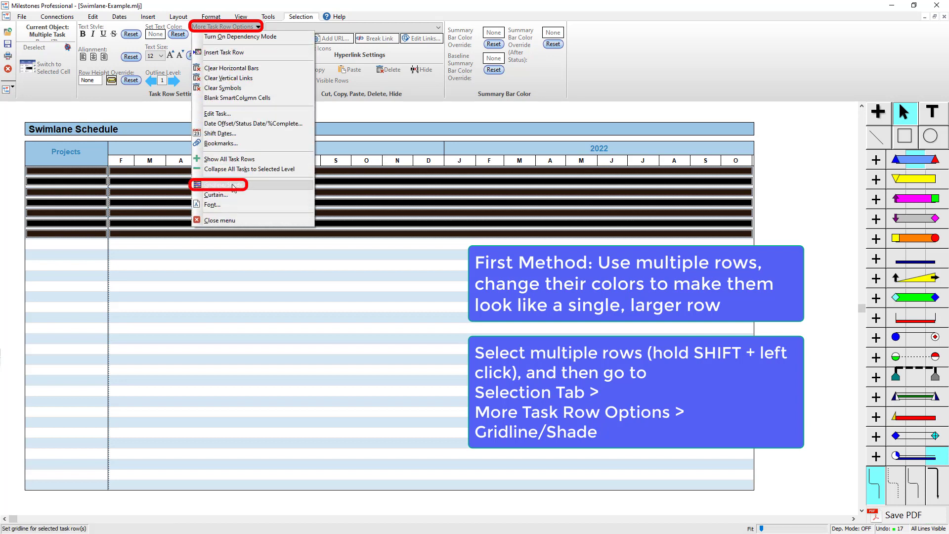
# Step: For the seven rows, apply to all three sections, turn off Show Gridlines, and set Shade Color to White
pyautogui.click(262, 185)
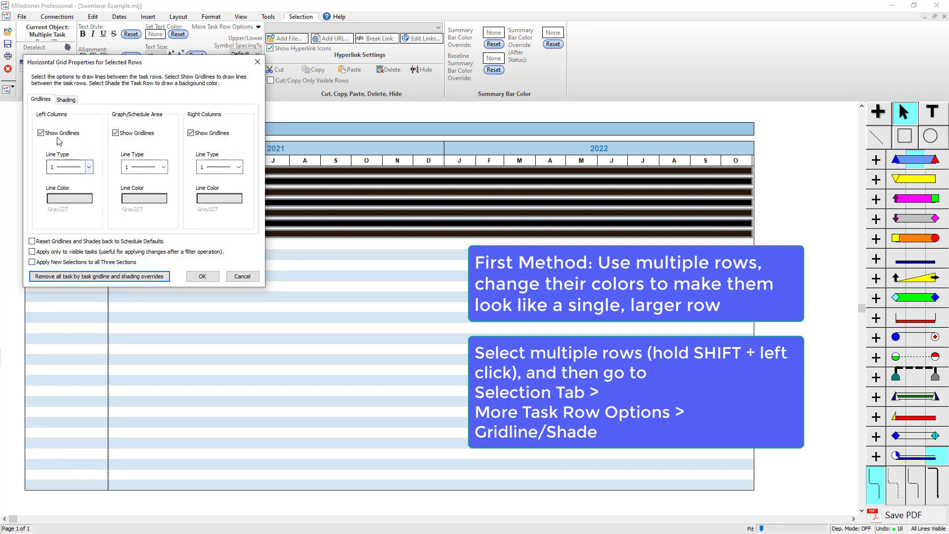
pyautogui.click(69, 103)
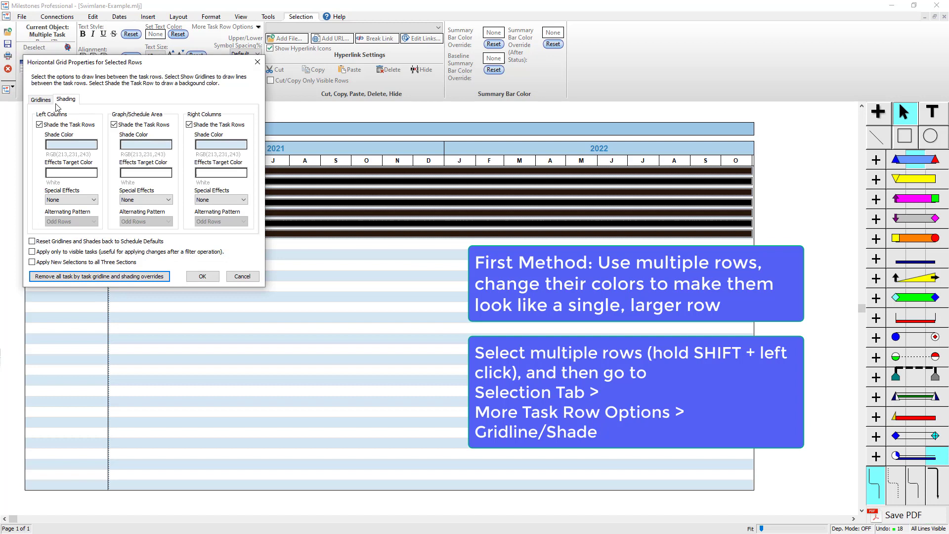
pyautogui.click(48, 103)
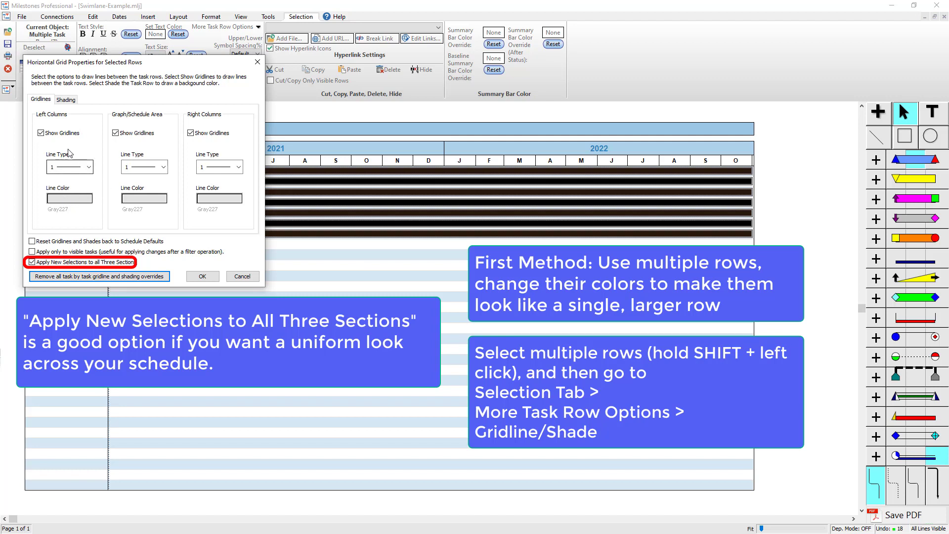
pyautogui.click(41, 133)
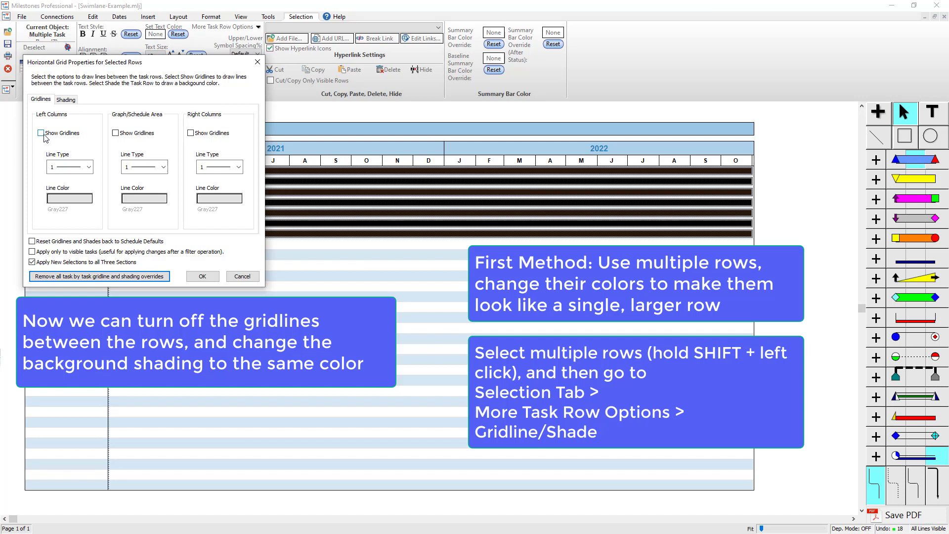
pyautogui.click(64, 100)
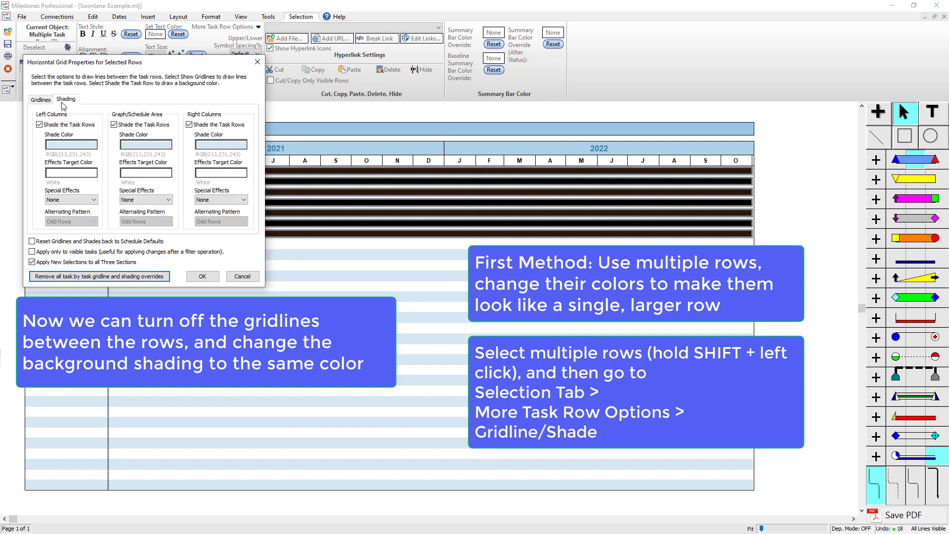
pyautogui.click(60, 147)
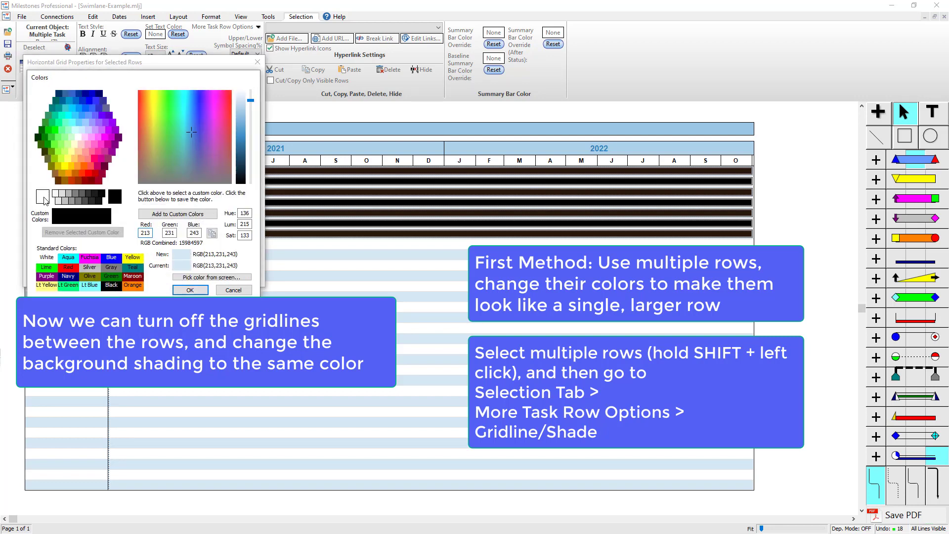
pyautogui.click(193, 293)
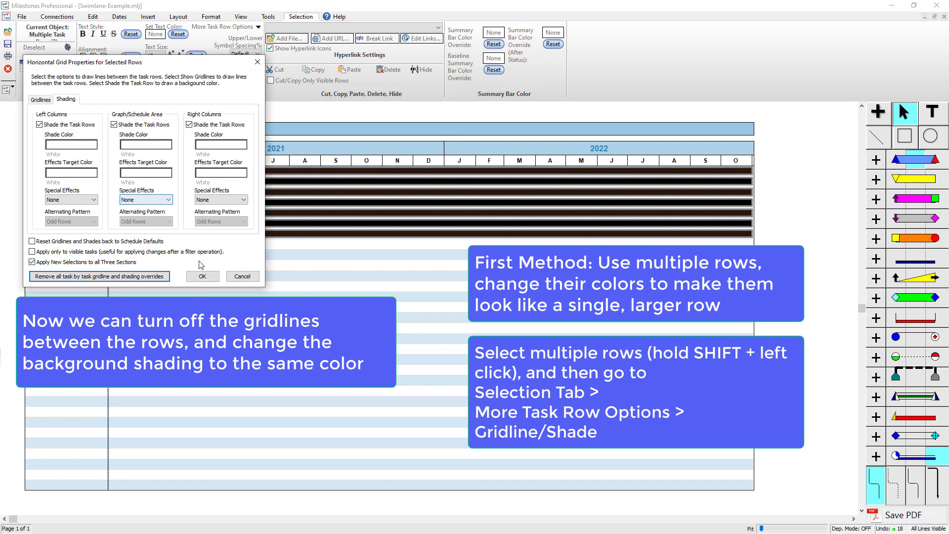
# Step: Apply the white no-gridline settings, then give row 7 a black bottom gridline
pyautogui.click(204, 278)
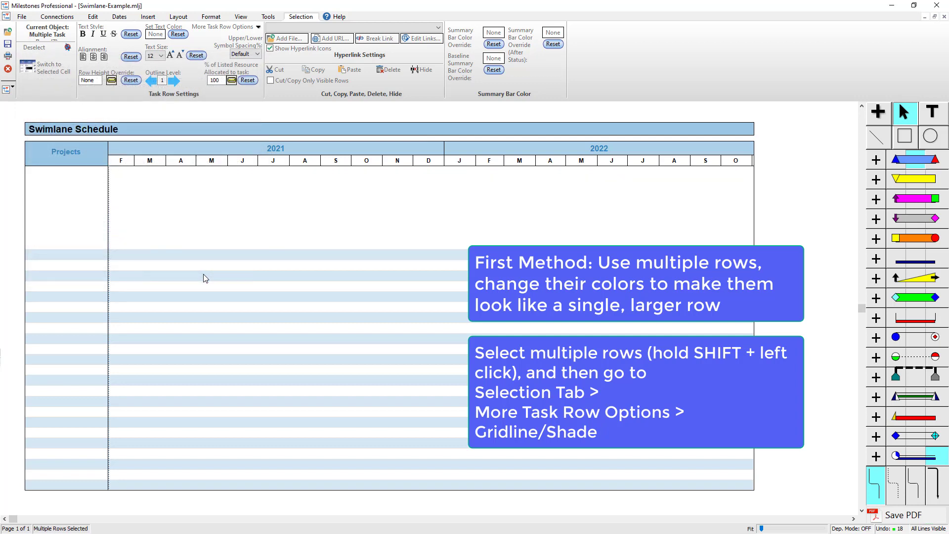
pyautogui.click(92, 238)
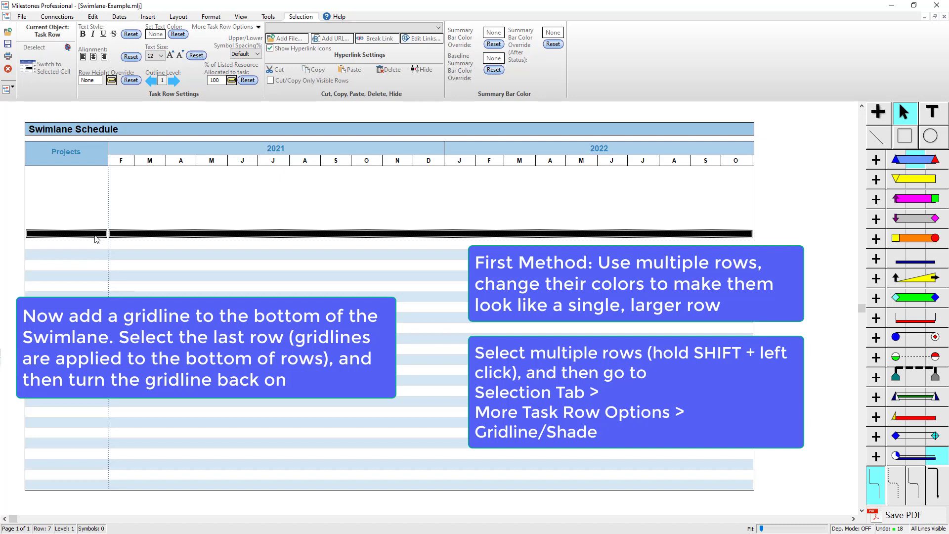
pyautogui.click(226, 28)
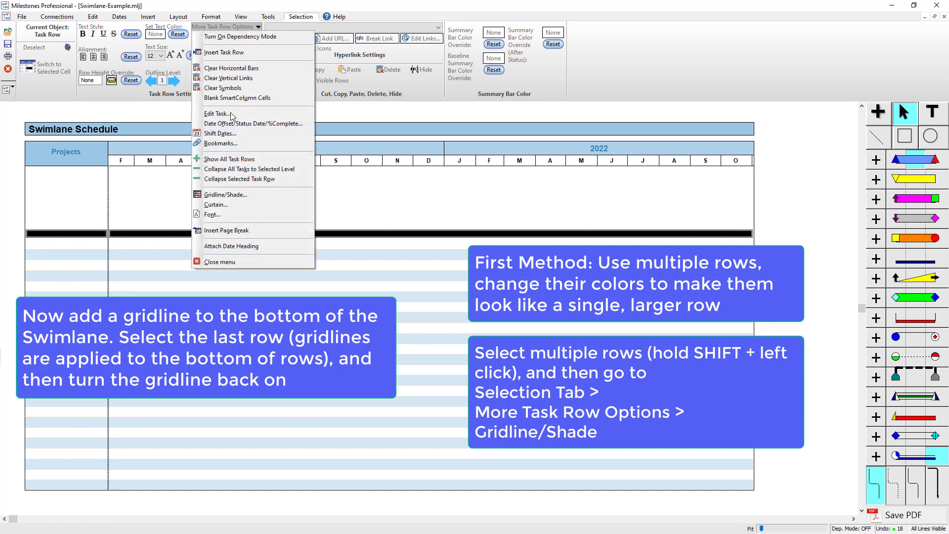
pyautogui.click(225, 197)
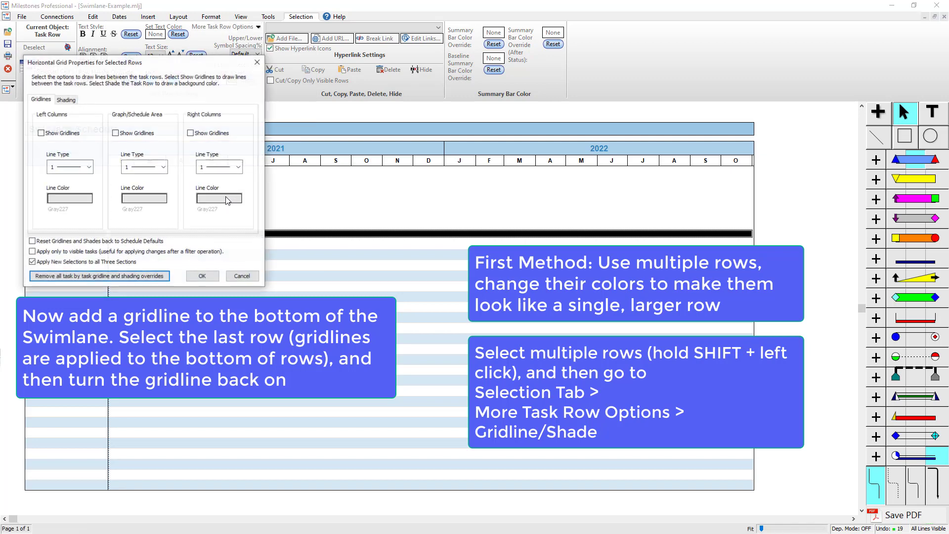
pyautogui.click(58, 136)
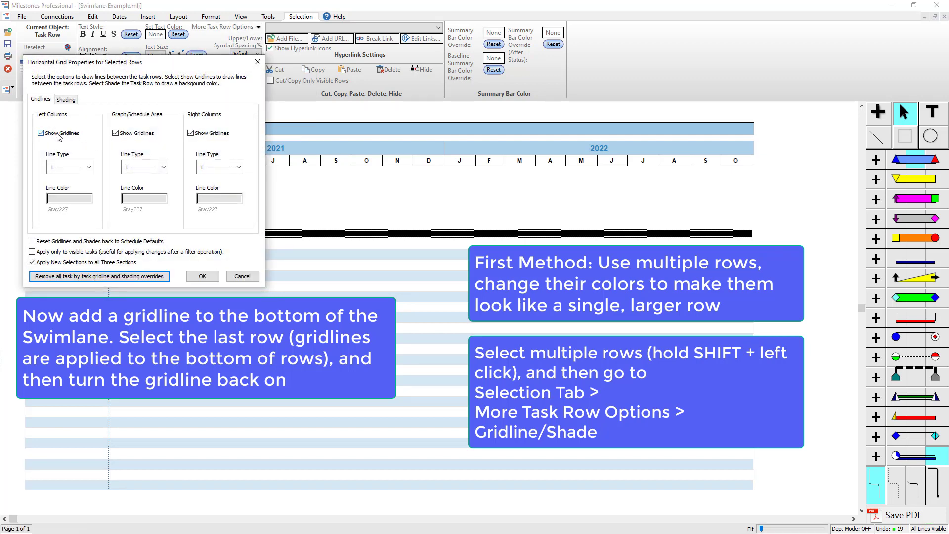
pyautogui.click(69, 199)
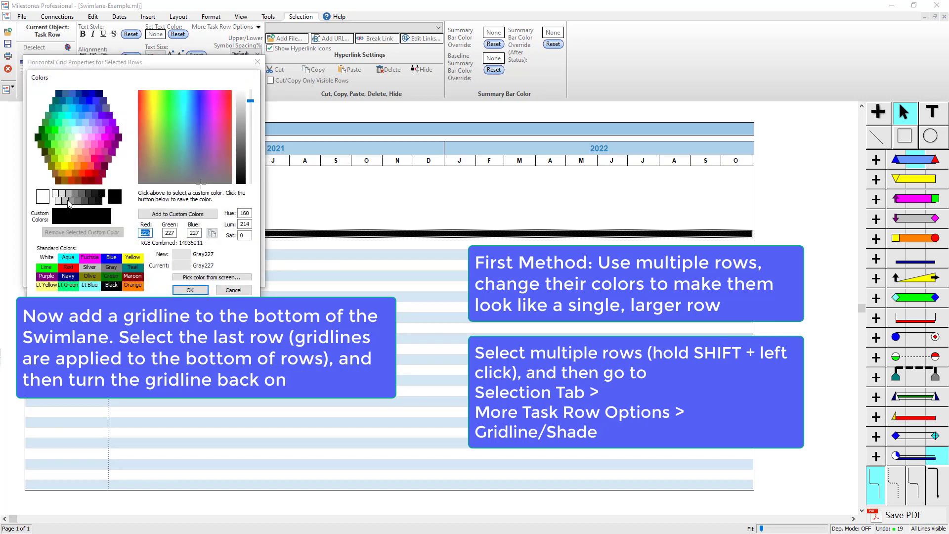
pyautogui.click(116, 197)
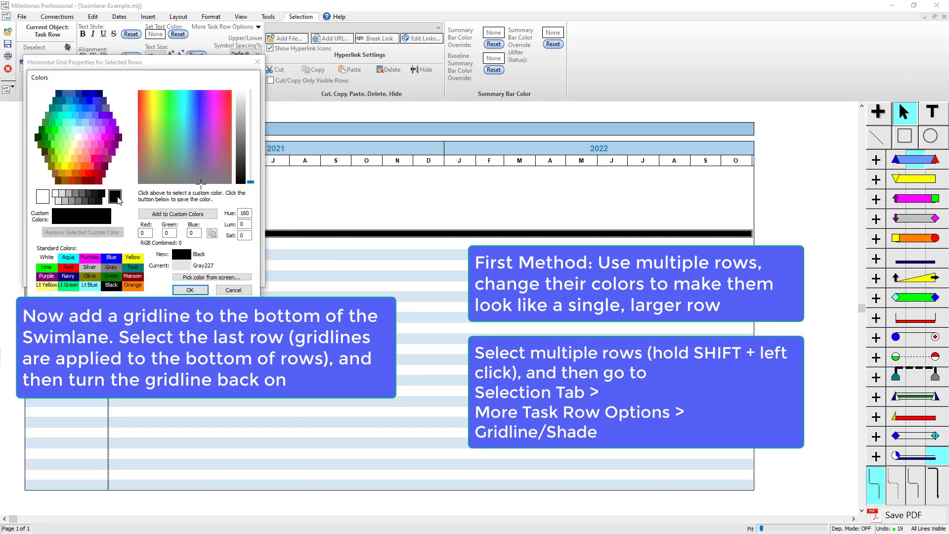
pyautogui.click(191, 290)
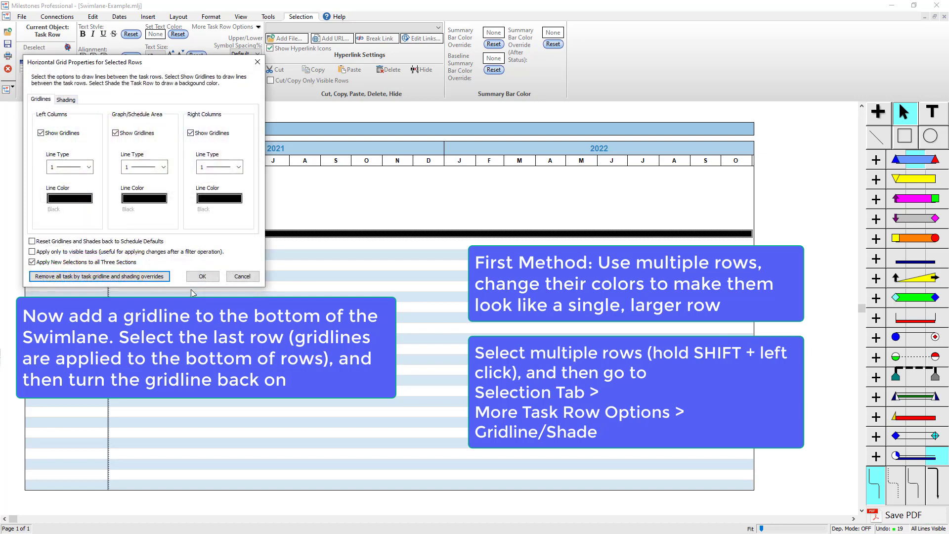
pyautogui.click(66, 100)
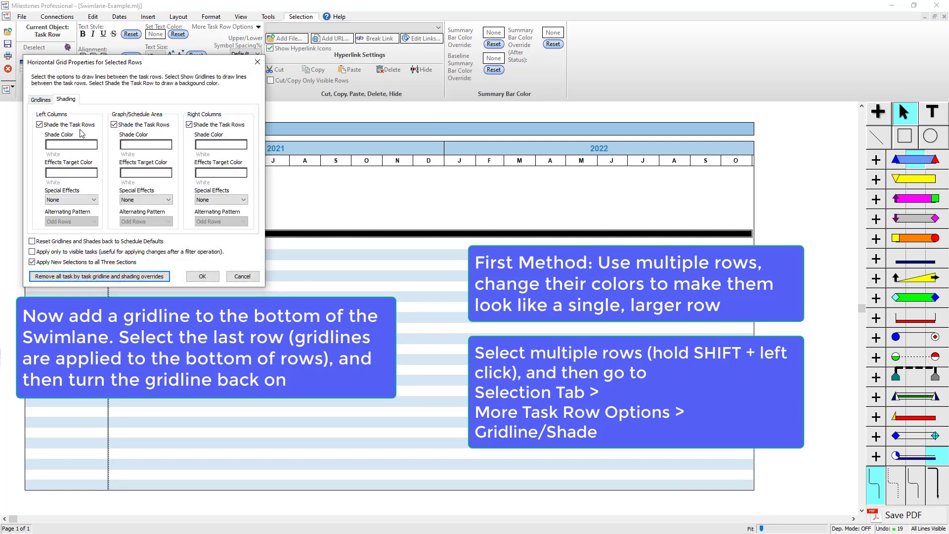
pyautogui.click(202, 277)
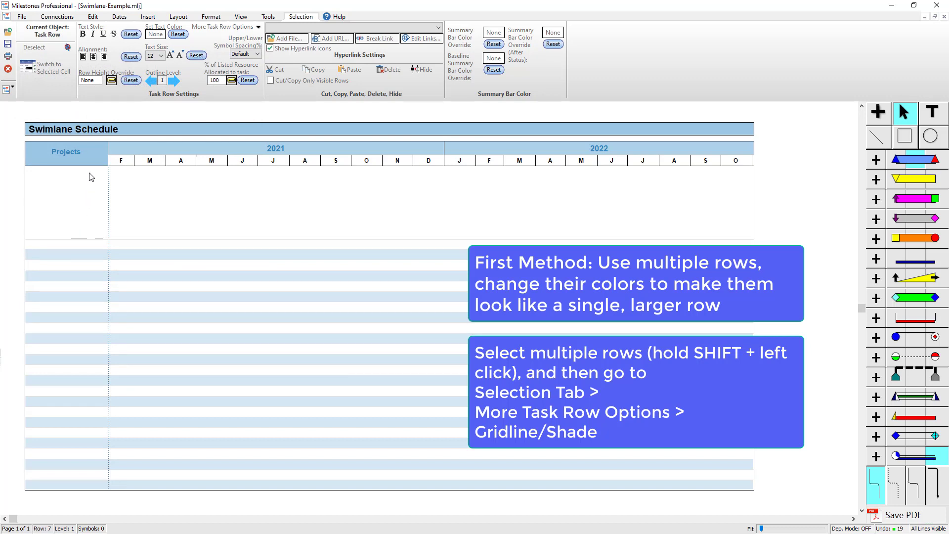
# Step: Move down one row and turn on Line Guides in the View options
pyautogui.press('Down')
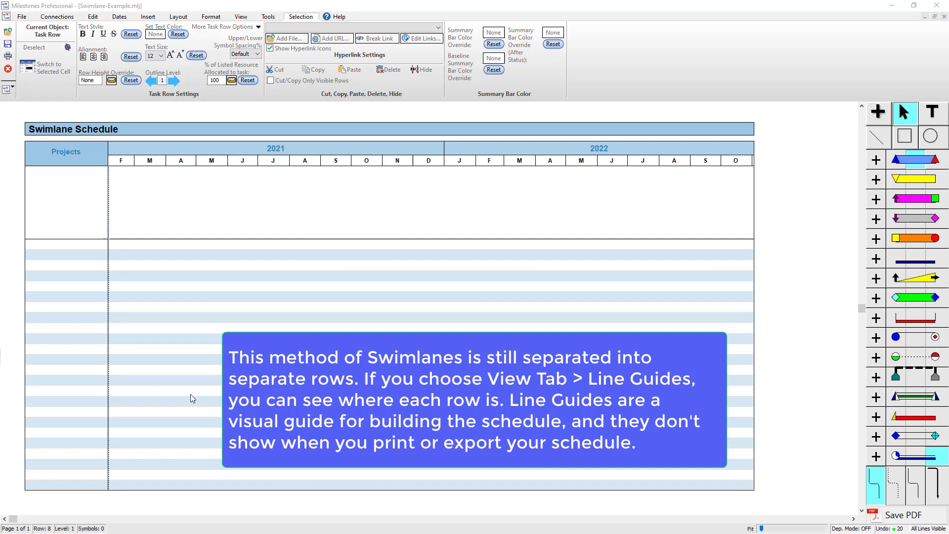
pyautogui.click(248, 20)
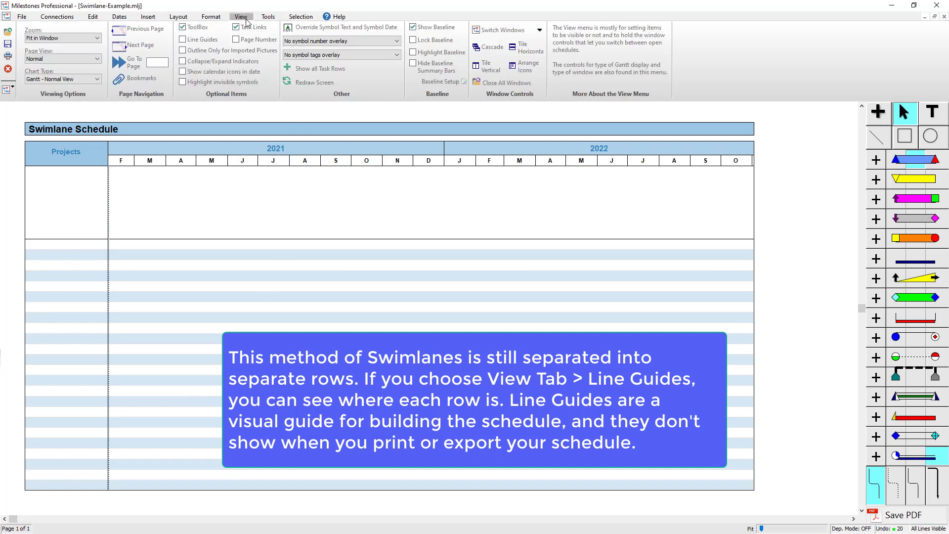
pyautogui.click(218, 40)
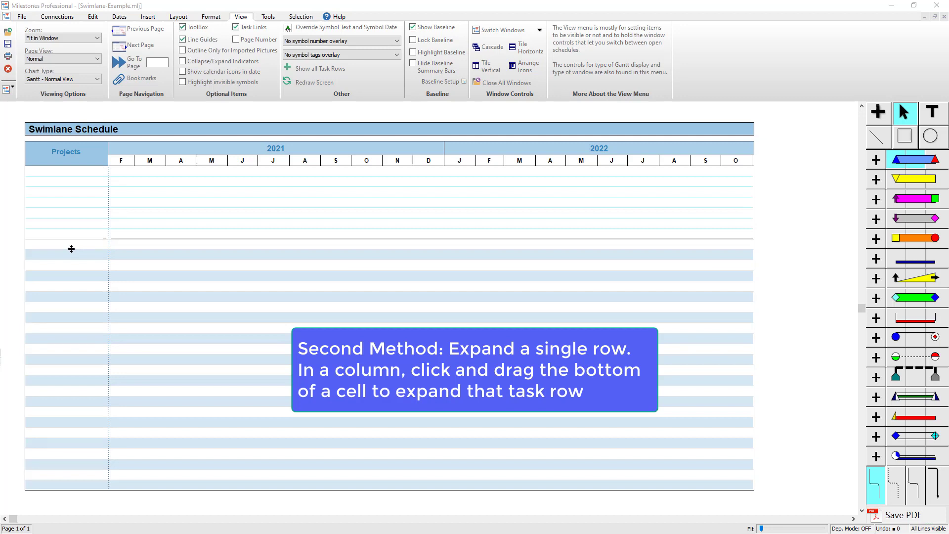
# Step: Stretch row 8 to a height of 1.86 and select it
pyautogui.moveTo(71, 249); pyautogui.dragTo(63, 329)
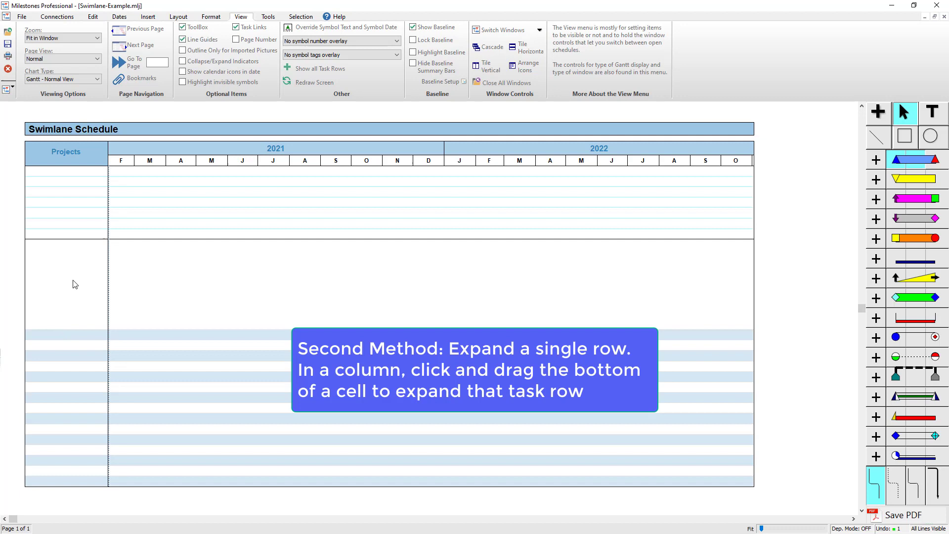
pyautogui.click(73, 280)
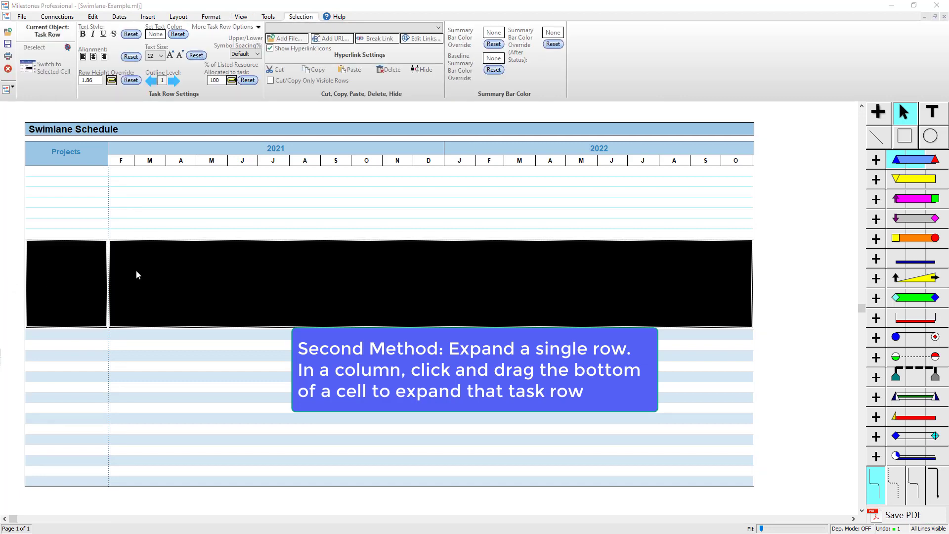
# Step: Set the tall row's gridline color to Black and its shade color to White
pyautogui.click(249, 29)
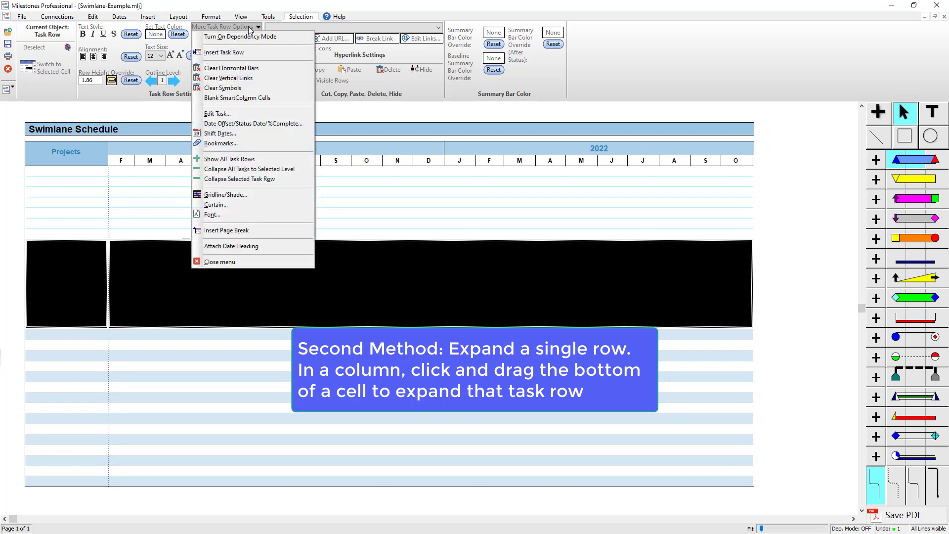
pyautogui.click(241, 197)
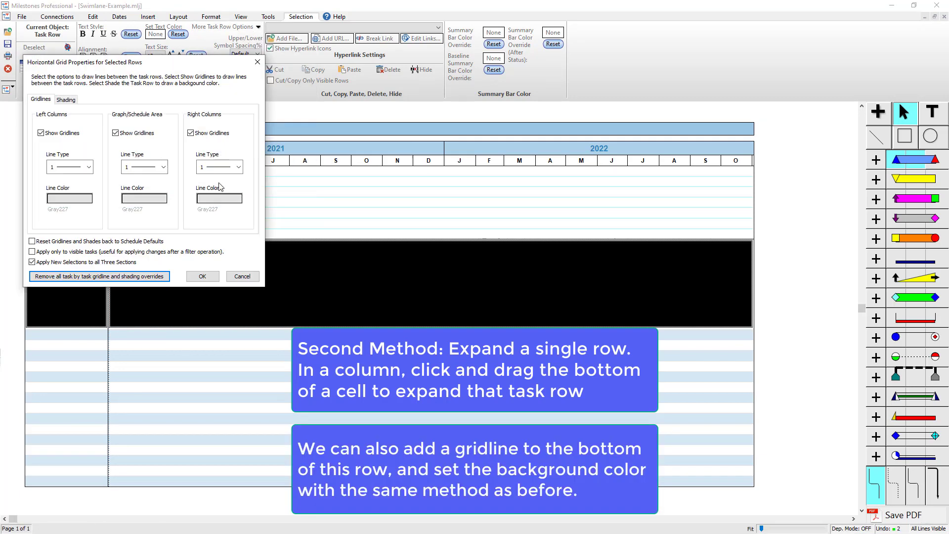
pyautogui.click(74, 198)
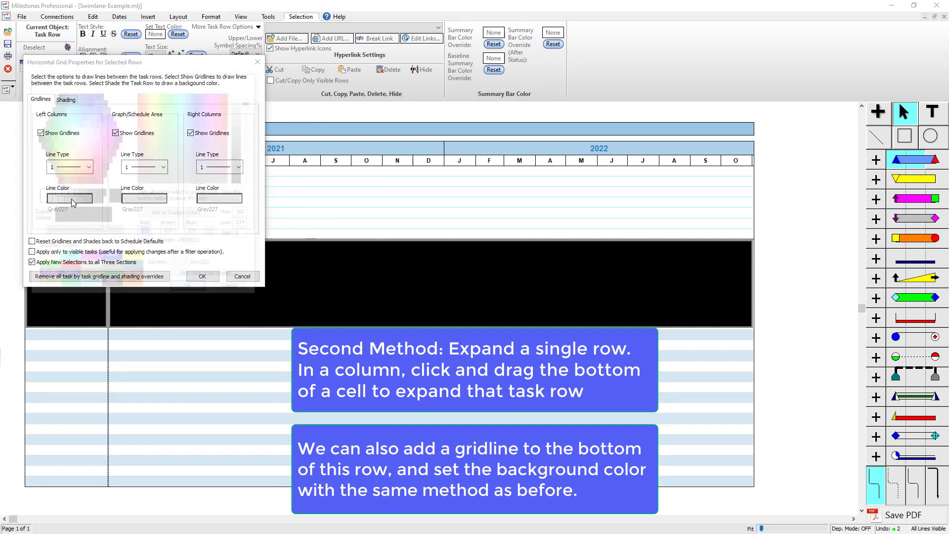
pyautogui.click(116, 197)
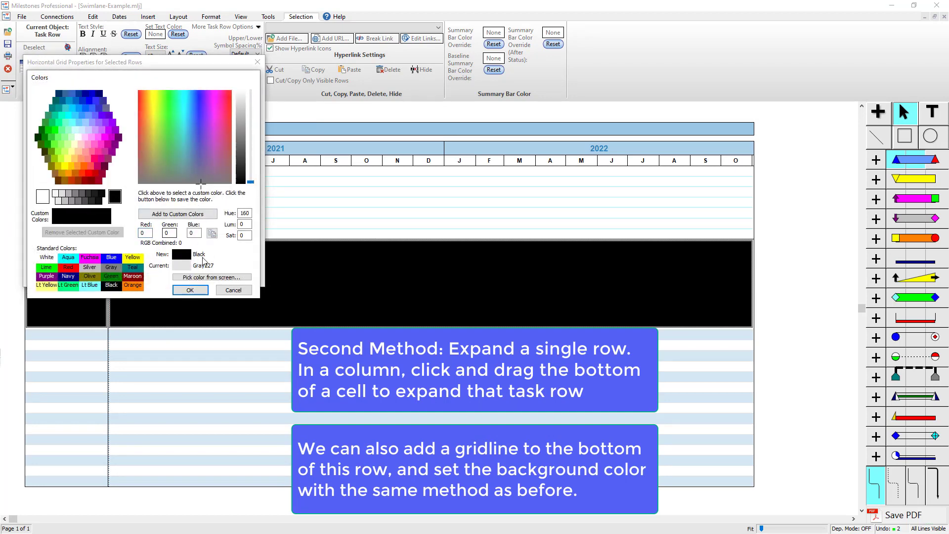
pyautogui.click(192, 290)
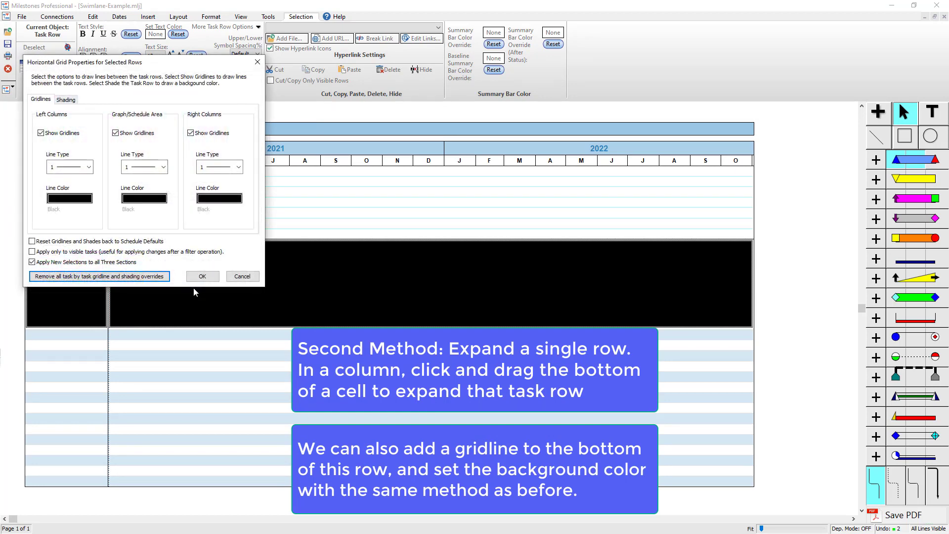
pyautogui.click(71, 99)
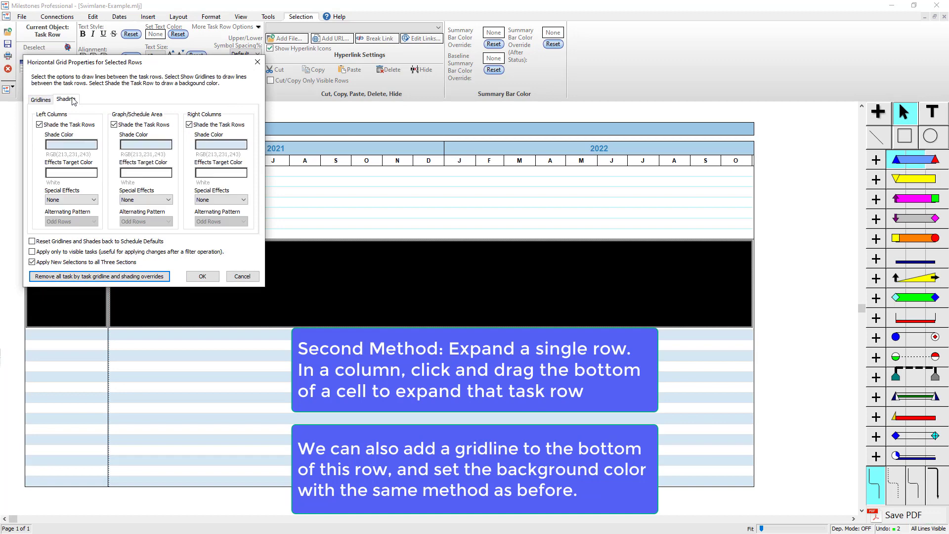
pyautogui.click(67, 145)
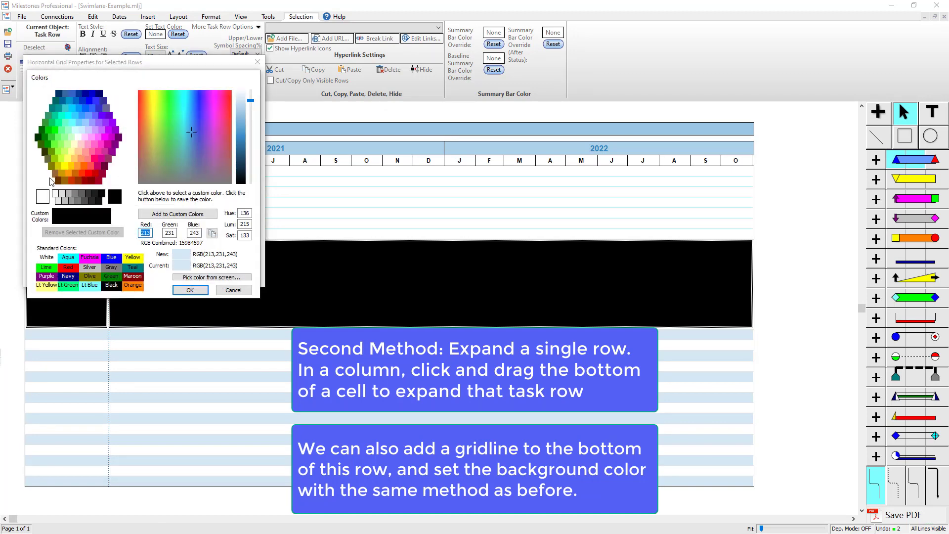
pyautogui.click(45, 197)
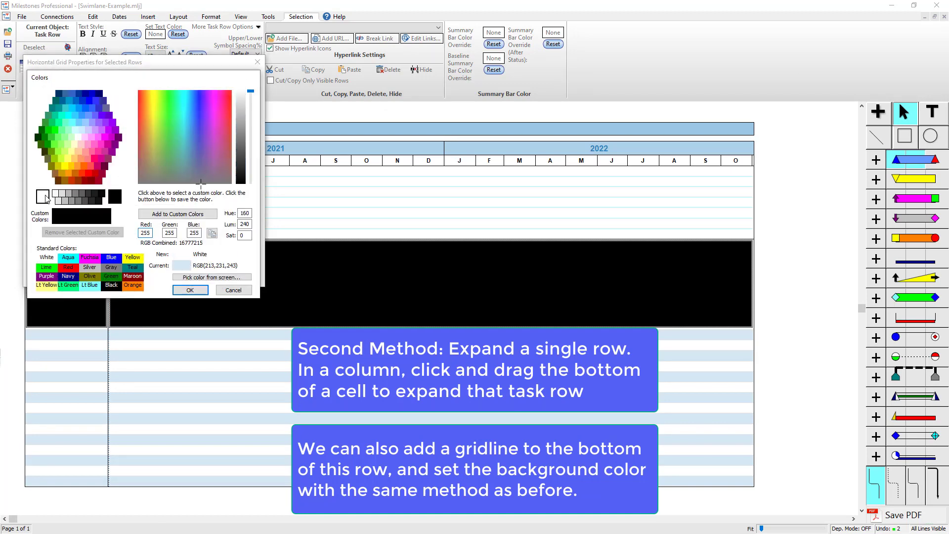
pyautogui.click(192, 290)
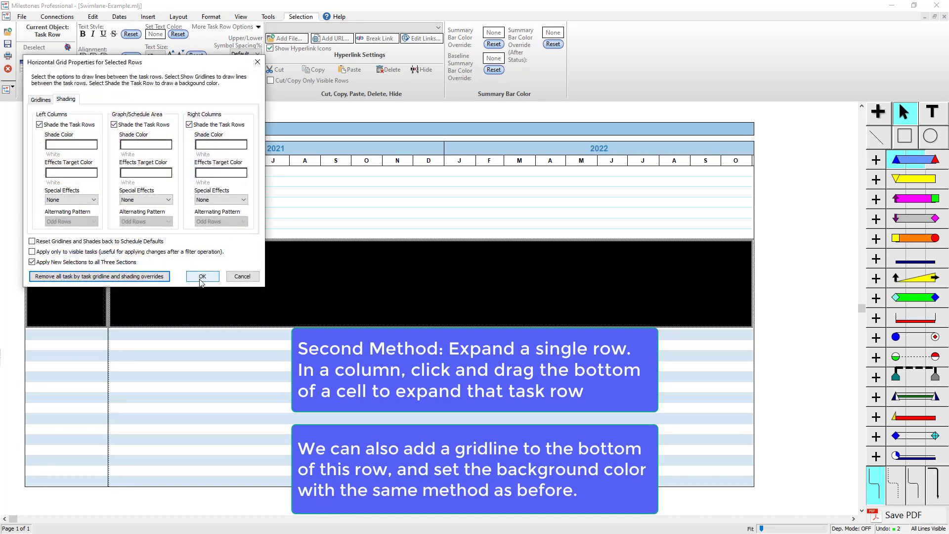
pyautogui.click(202, 276)
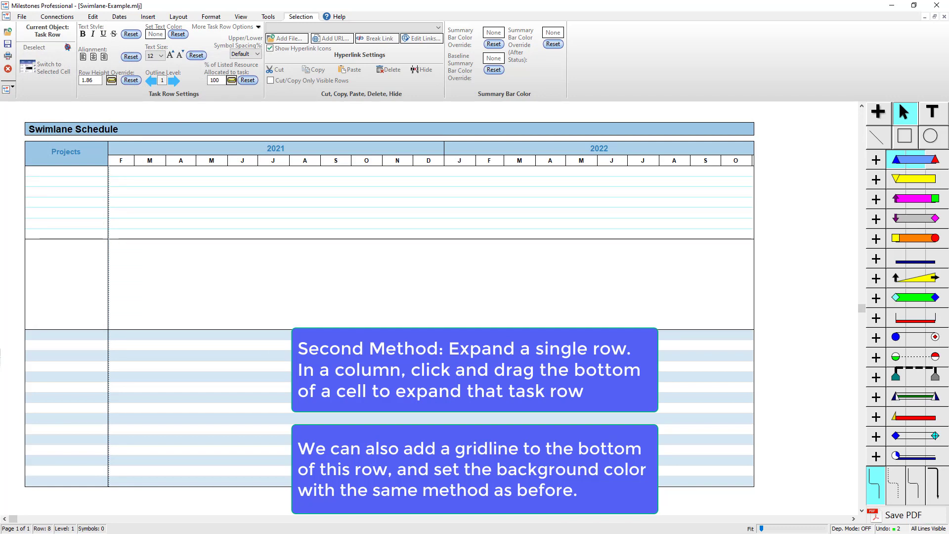
# Step: Turn off Line Guides in the View options
pyautogui.click(241, 17)
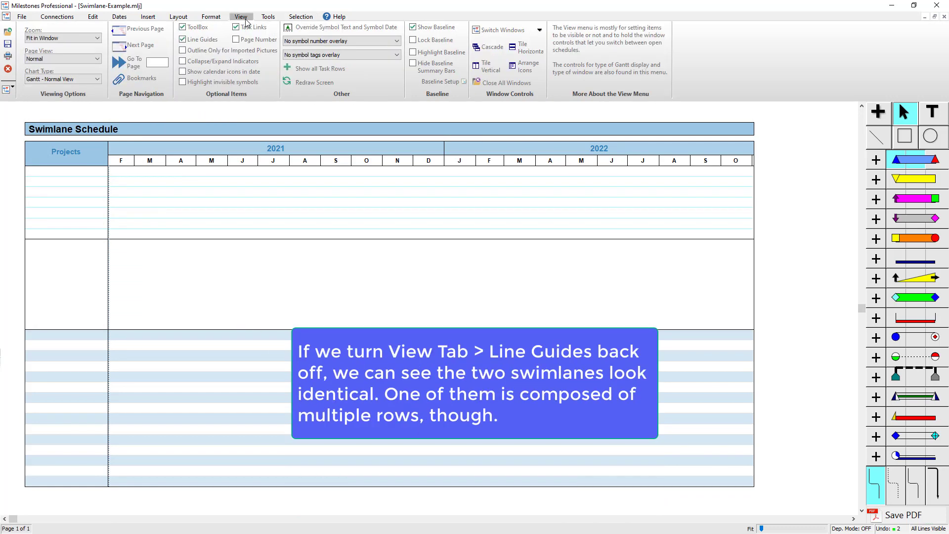
pyautogui.click(199, 39)
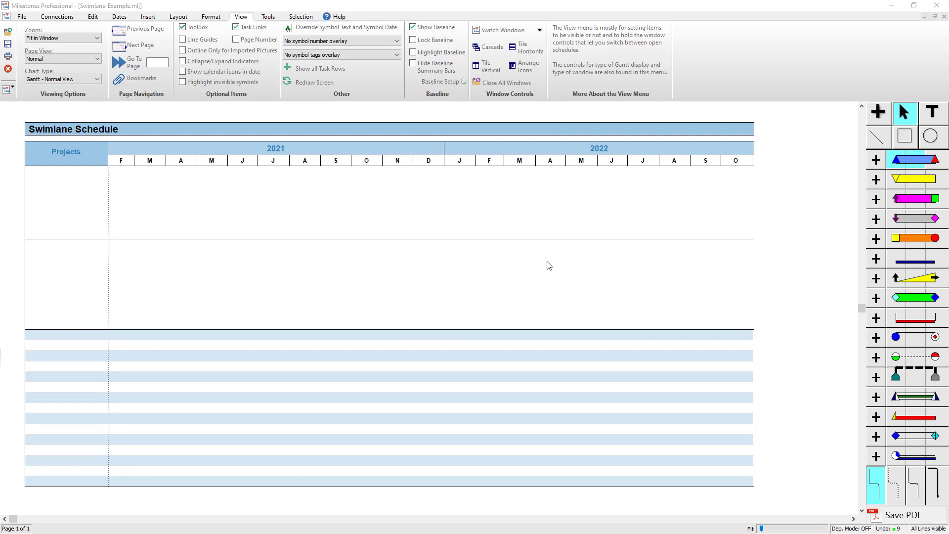
# Step: Draw six task bars stepping from March 2021 to February 2022, one per row, in the first swimlane
pyautogui.click(876, 161)
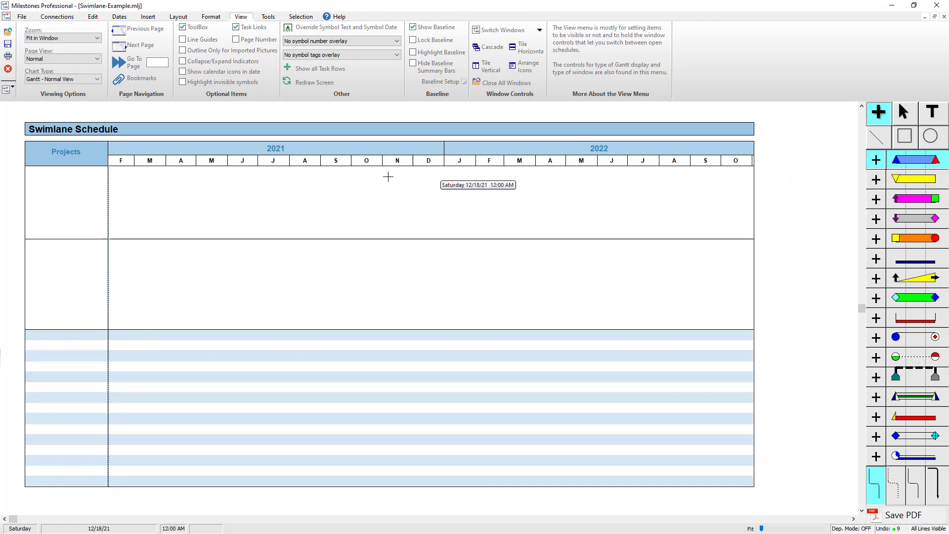
pyautogui.moveTo(144, 174); pyautogui.dragTo(490, 221)
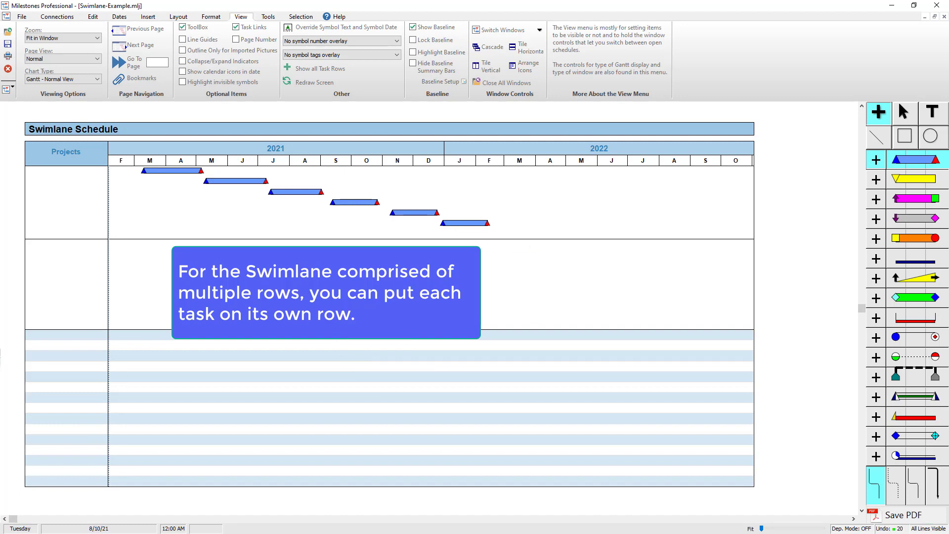
pyautogui.click(903, 113)
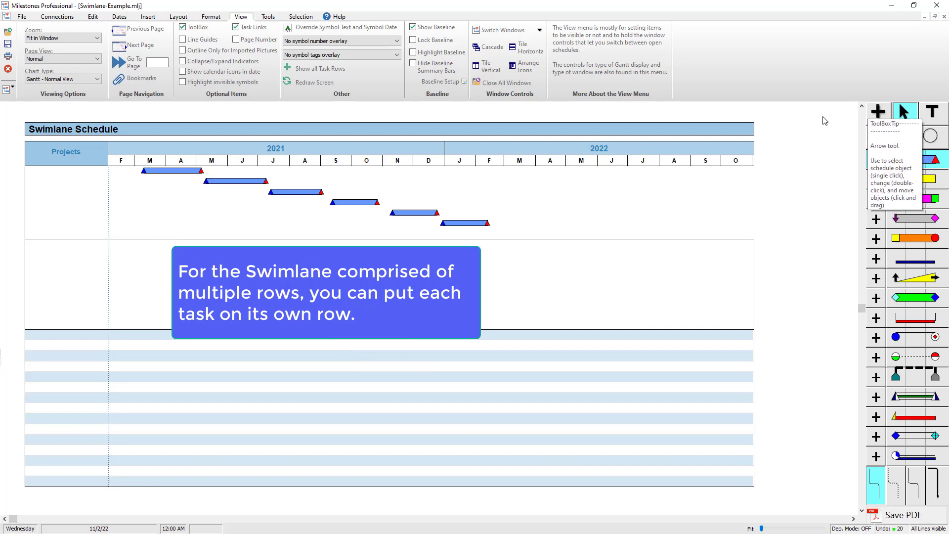
pyautogui.click(55, 173)
pyautogui.press('Down')
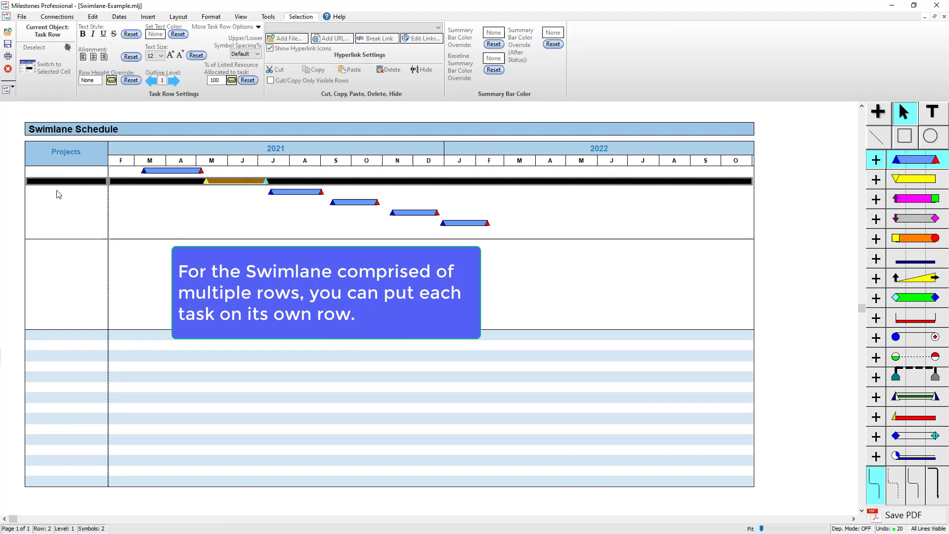
pyautogui.press('Down')
pyautogui.click(56, 202)
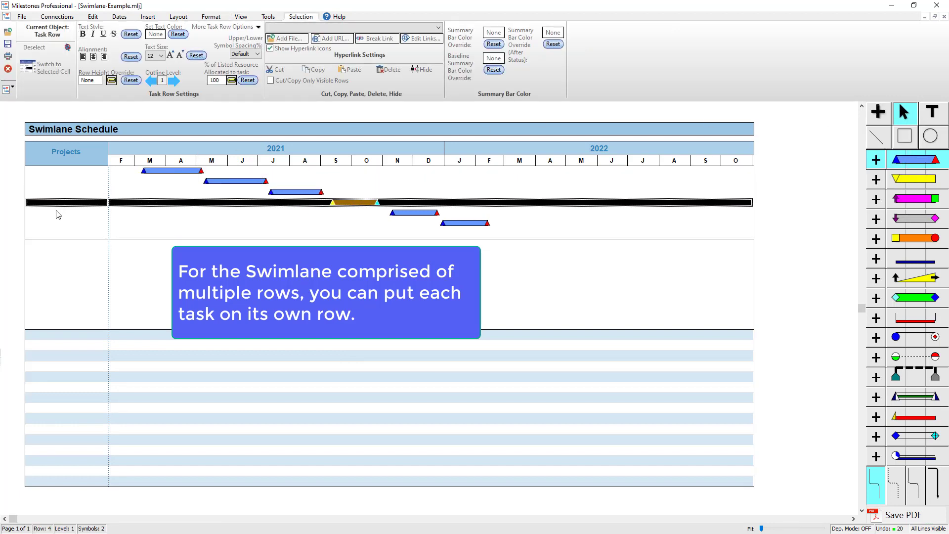
pyautogui.click(56, 212)
pyautogui.click(57, 226)
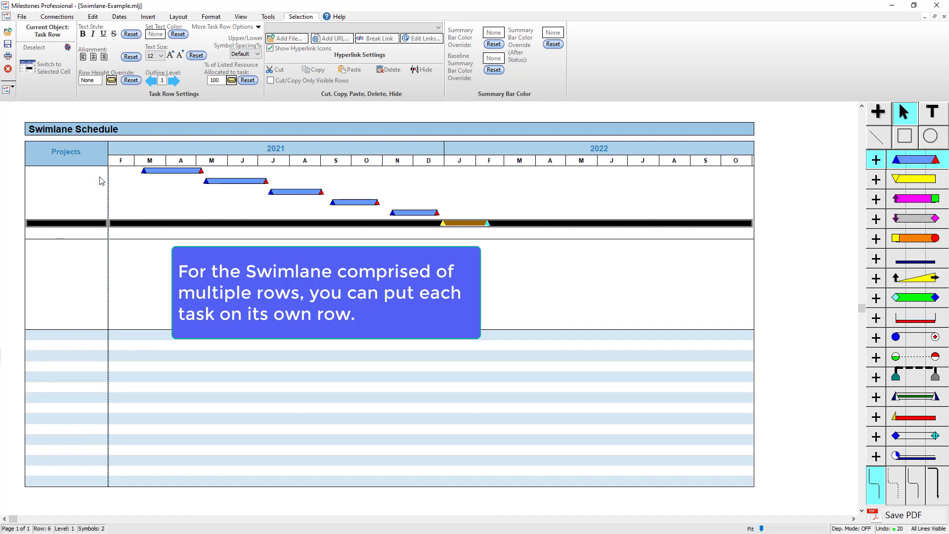
# Step: Draw a chain of linked bars from March to November 2021 in the single-row swimlane
pyautogui.click(883, 116)
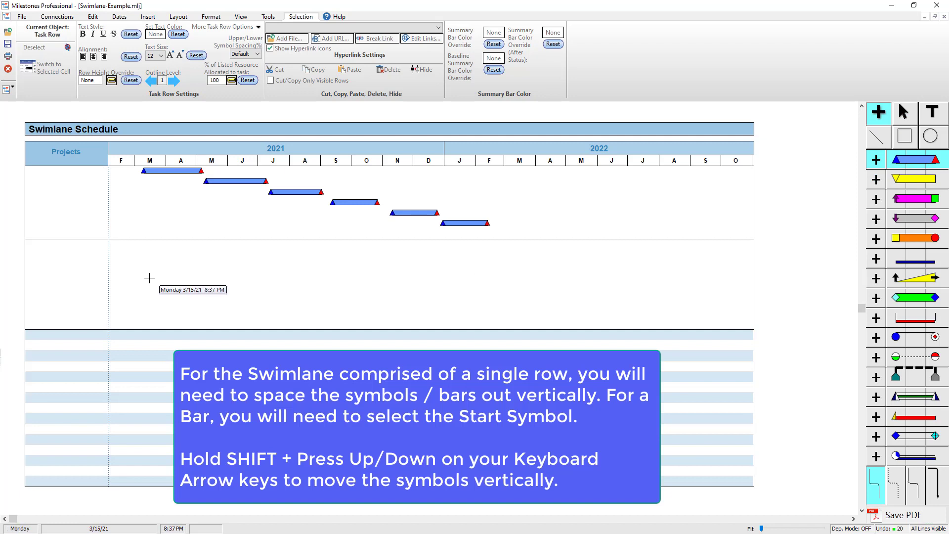
pyautogui.moveTo(149, 278); pyautogui.dragTo(399, 286)
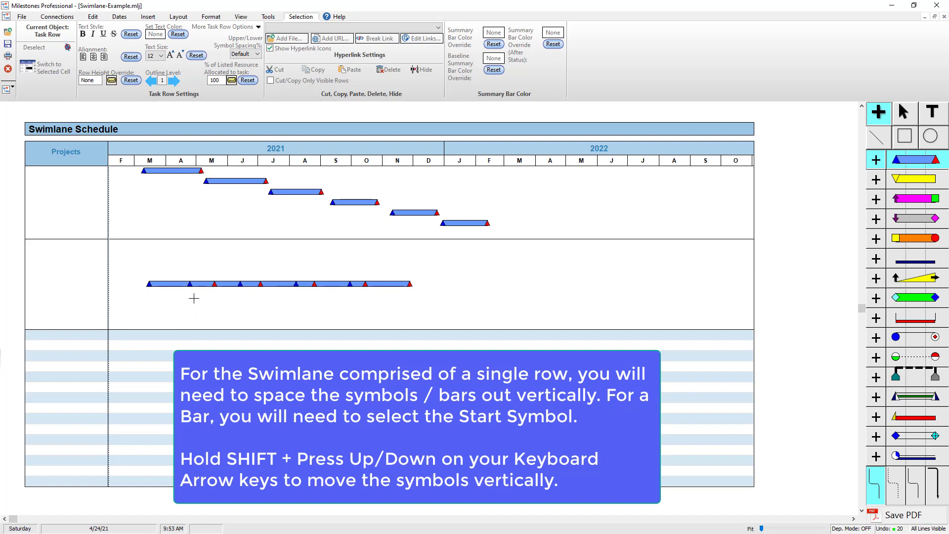
pyautogui.click(904, 112)
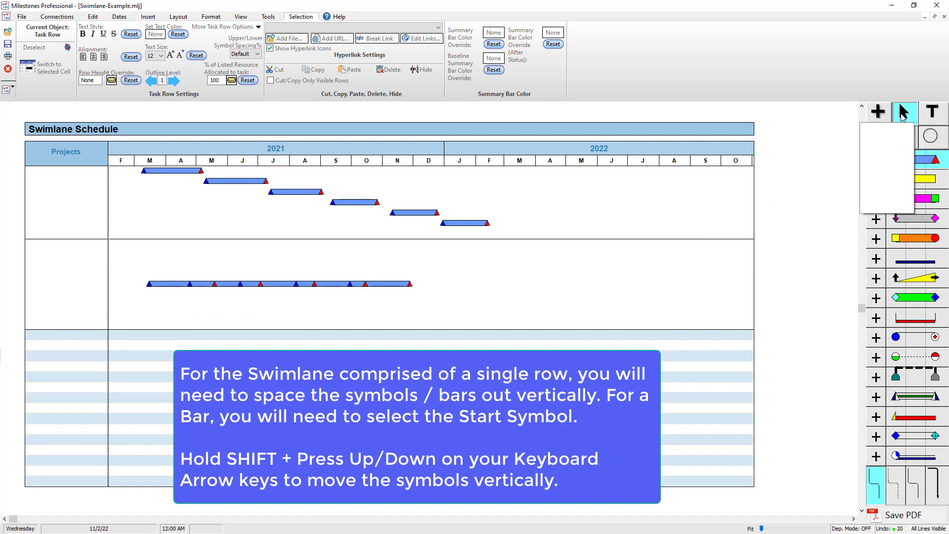
# Step: Raise the long first bar in the lower swimlane two levels above the others
pyautogui.click(150, 284)
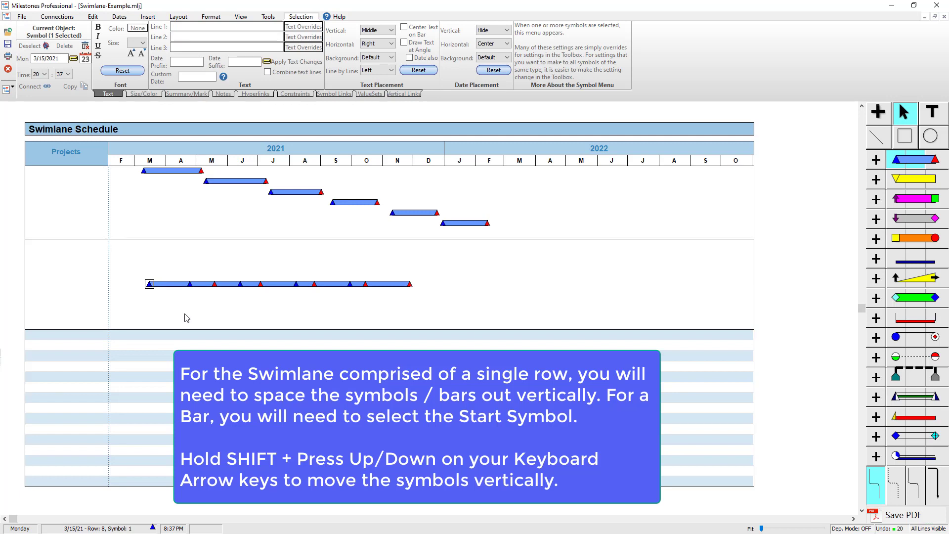
pyautogui.hotkey('shift', 'Up')
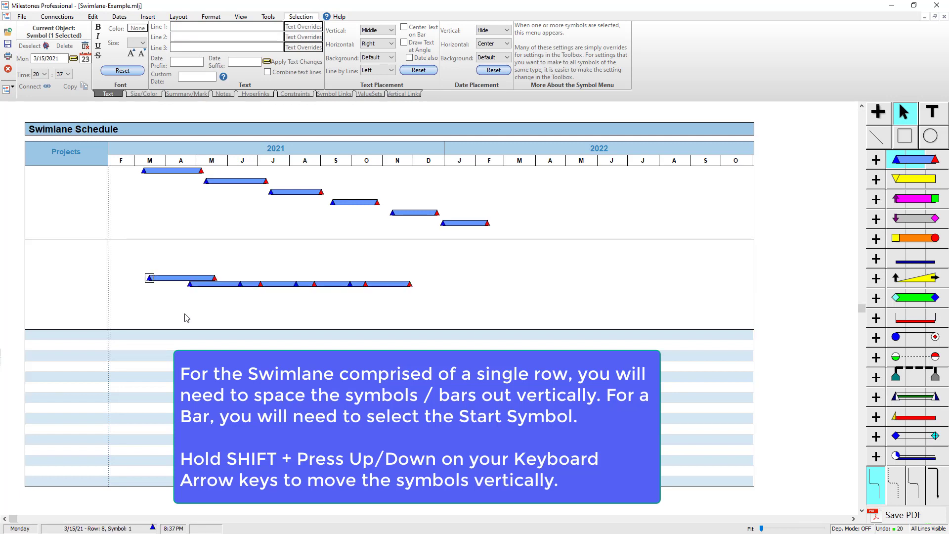
pyautogui.hotkey('shift', 'Up')
pyautogui.hotkey('shift', 'Down')
pyautogui.hotkey('shift', 'Down')
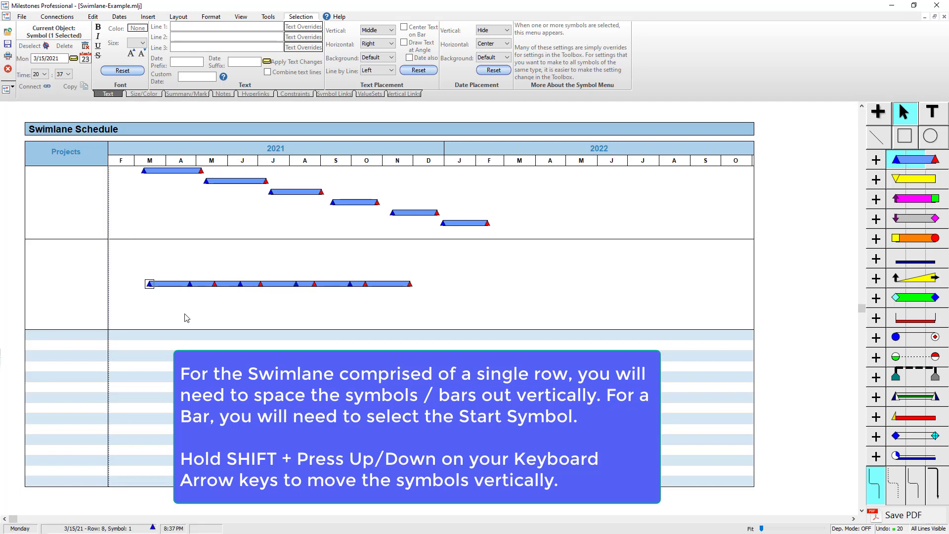
pyautogui.hotkey('shift', 'Up')
pyautogui.hotkey('shift', 'Up')
pyautogui.hotkey('shift', 'Up')
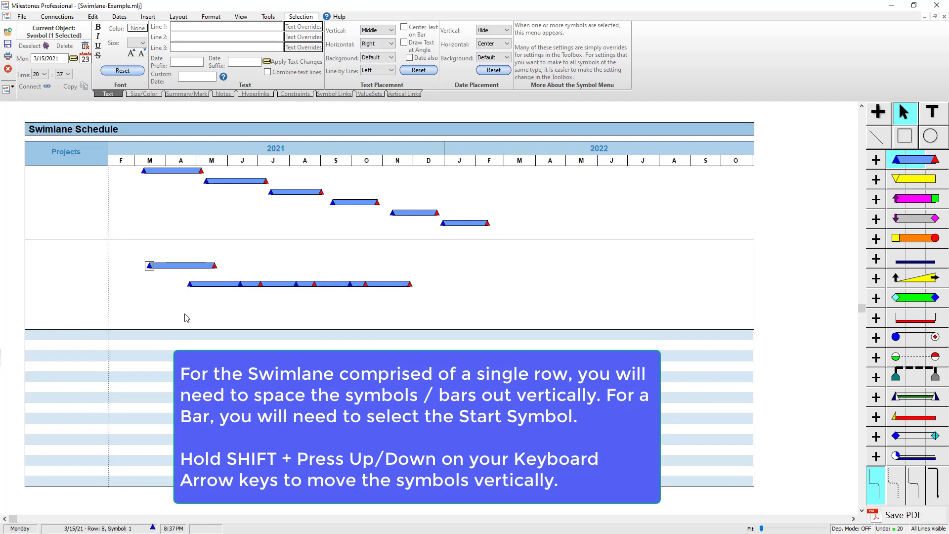
pyautogui.hotkey('shift', 'Up')
pyautogui.hotkey('shift', 'Up')
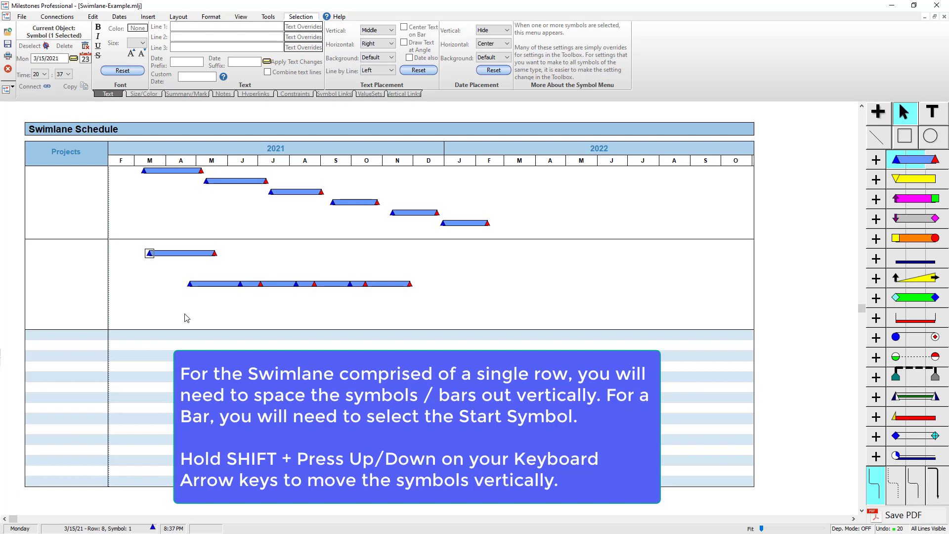
# Step: Nudge the remaining four bars up one by one into a descending staircase
pyautogui.click(192, 285)
pyautogui.hotkey('shift', 'Up')
pyautogui.hotkey('shift', 'Up')
pyautogui.hotkey('shift', 'Up')
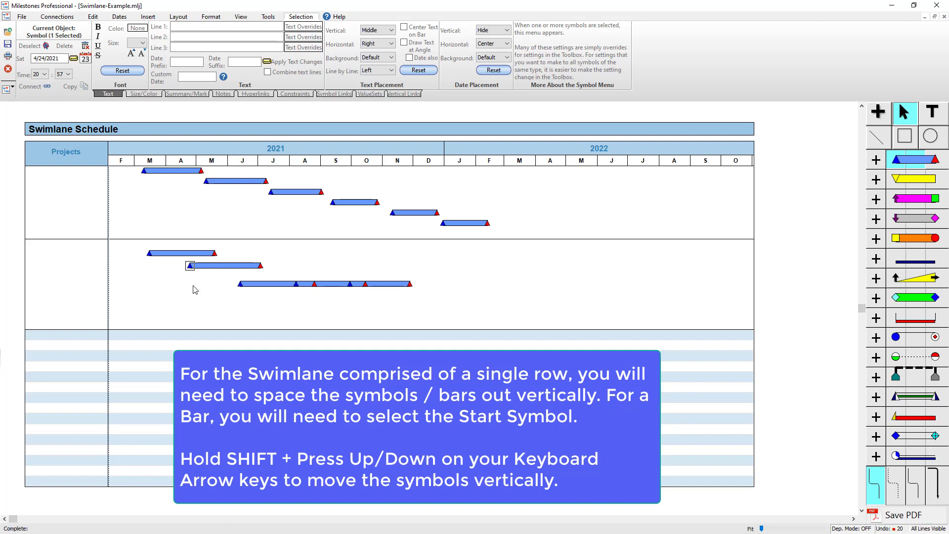
pyautogui.hotkey('shift', 'Up')
pyautogui.click(248, 285)
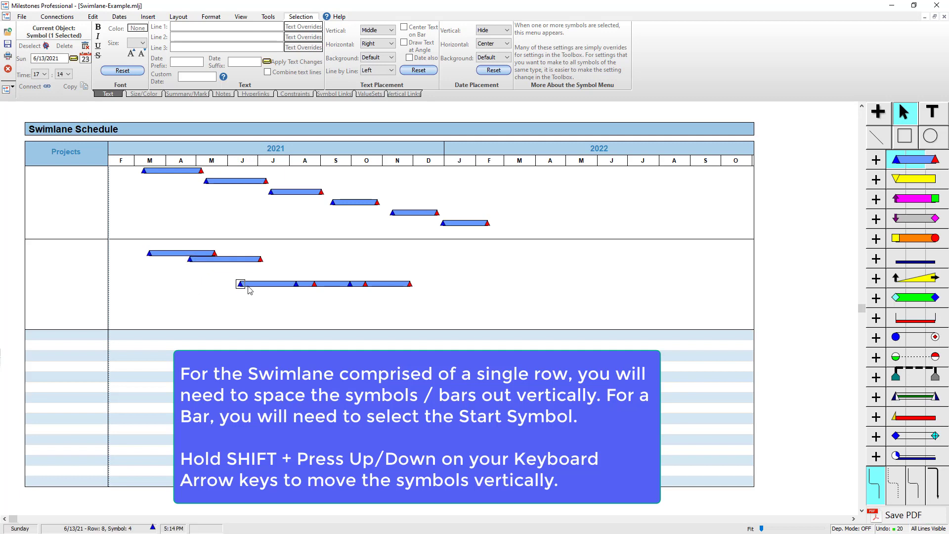
pyautogui.hotkey('shift', 'Up')
pyautogui.hotkey('shift', 'Up')
pyautogui.hotkey('shift', 'Up')
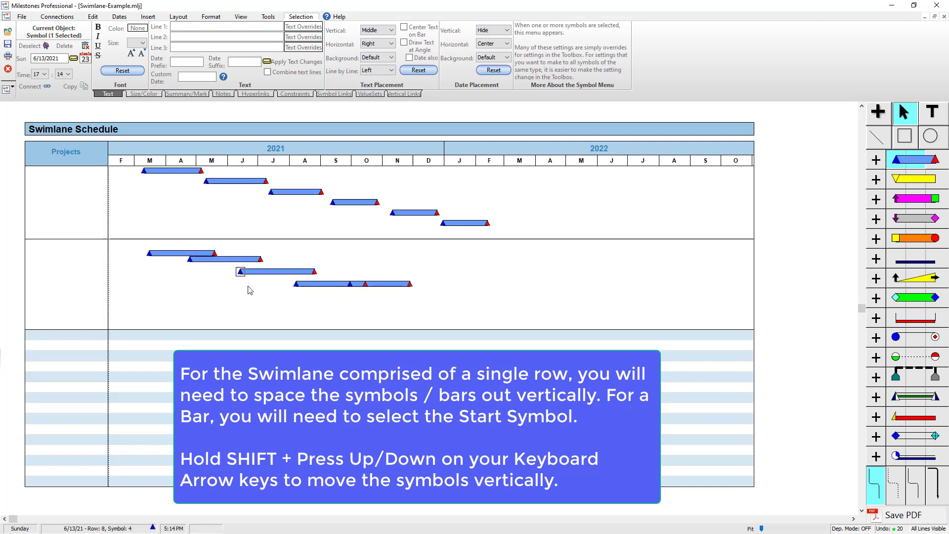
pyautogui.click(296, 285)
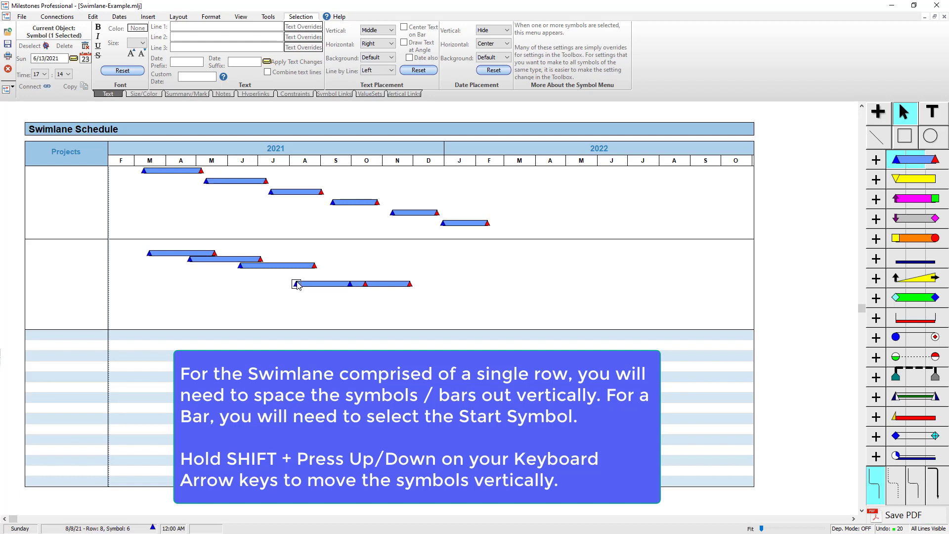
pyautogui.hotkey('shift', 'Up')
pyautogui.hotkey('shift', 'Up')
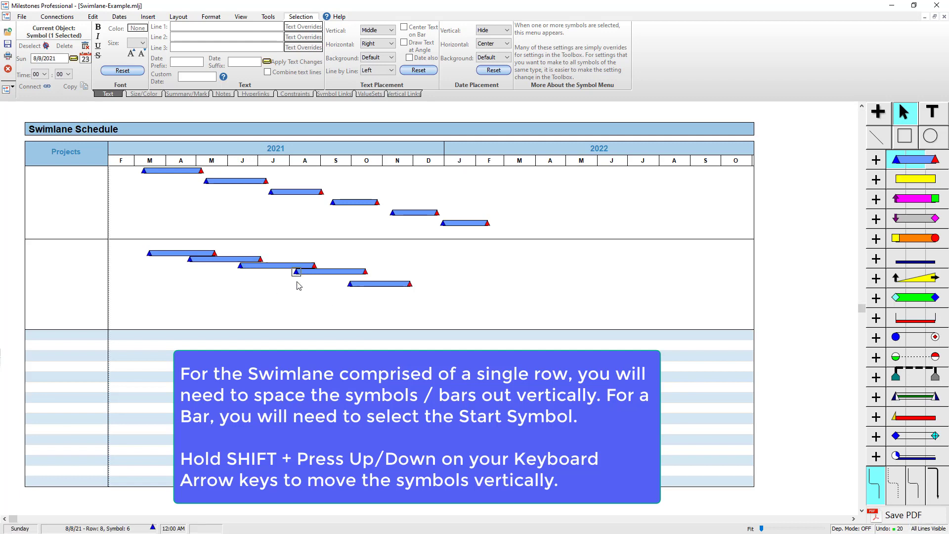
pyautogui.click(351, 286)
pyautogui.hotkey('shift', 'Up')
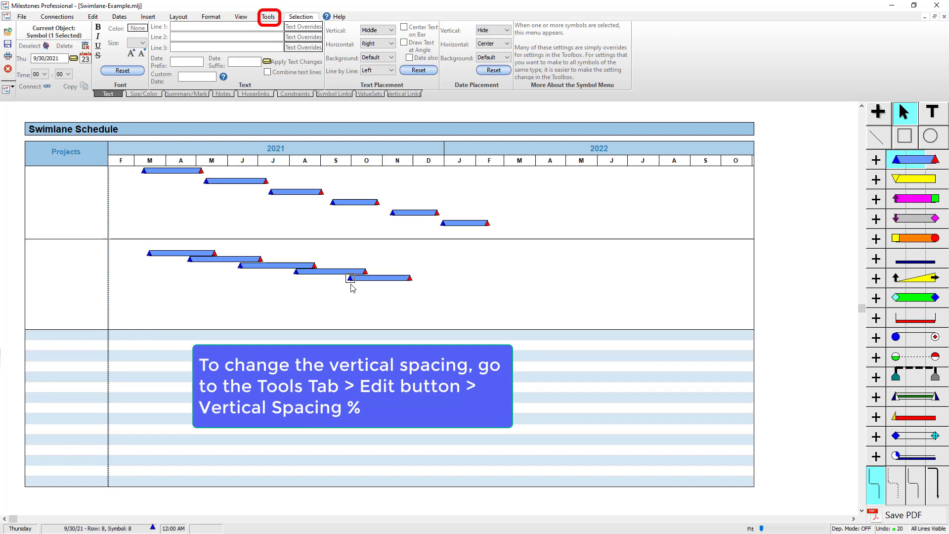
# Step: Set the Vert Spacing % for upper and lower symbols to 1 in the Tools > Edit options
pyautogui.click(273, 20)
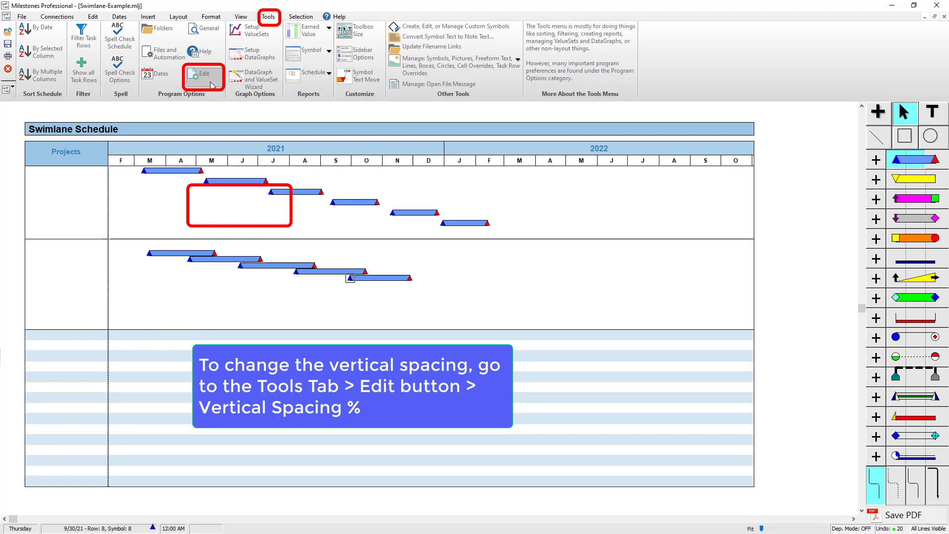
pyautogui.click(204, 75)
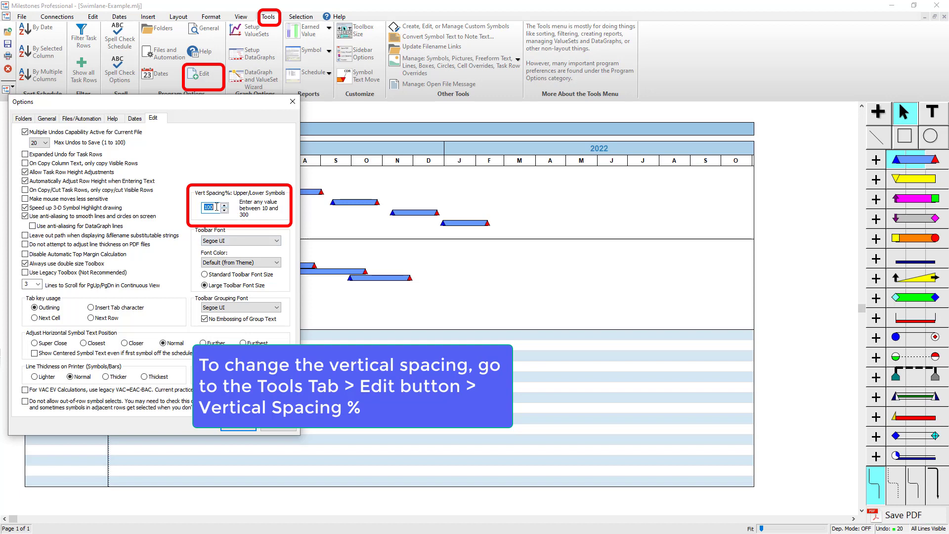
pyautogui.write('1')
pyautogui.click(246, 428)
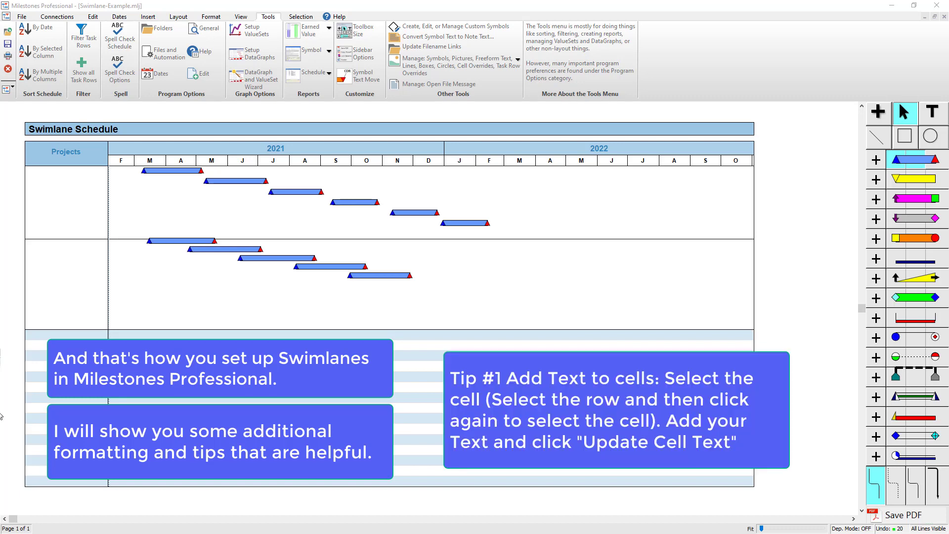
# Step: Label the first swimlane's Projects cell 'Swimlane A'
pyautogui.click(81, 202)
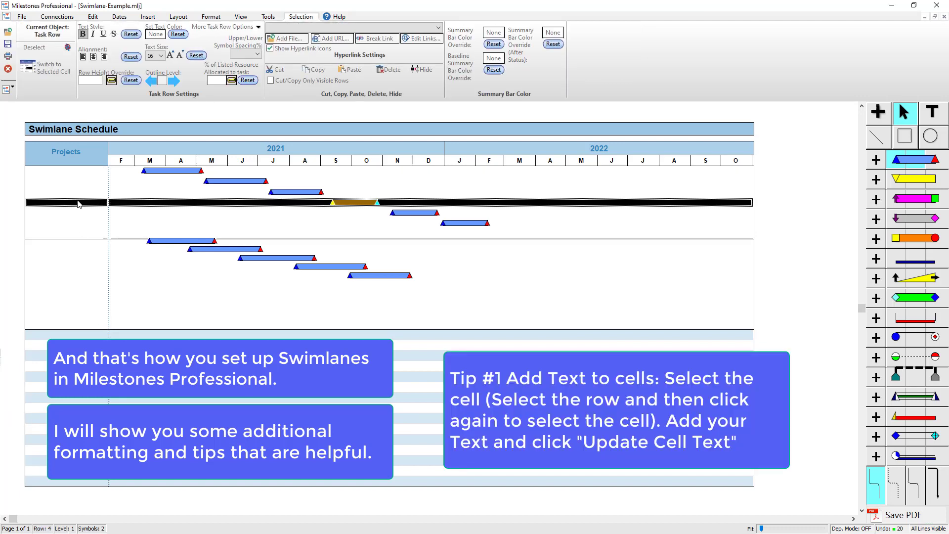
pyautogui.click(83, 203)
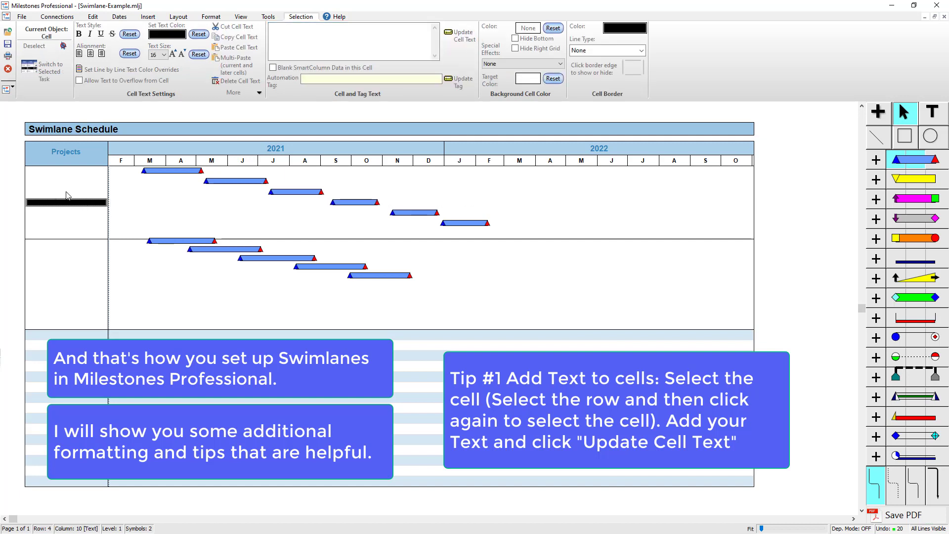
pyautogui.click(304, 39)
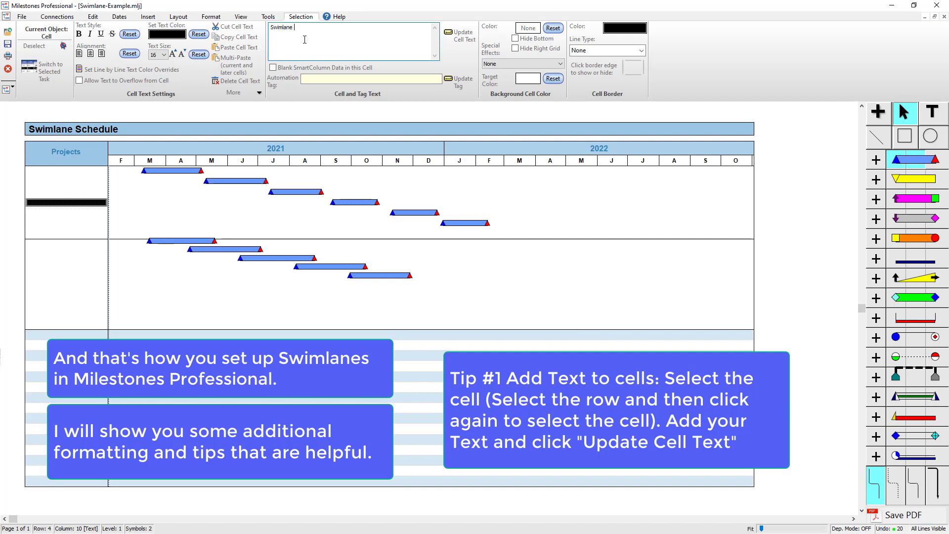
pyautogui.write('Swimlane A')
pyautogui.click(448, 35)
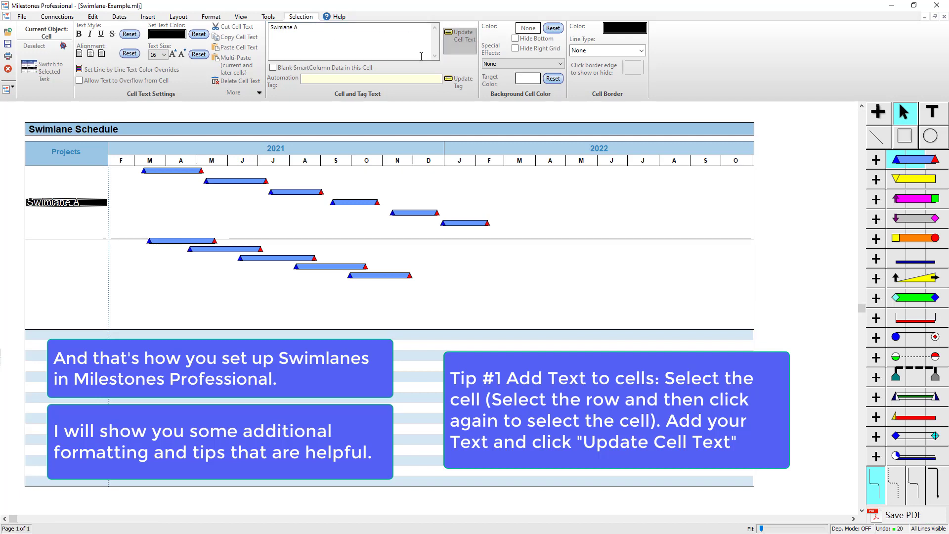
# Step: Label the second swimlane's Projects cell 'Swimlane B'
pyautogui.click(75, 275)
pyautogui.click(81, 275)
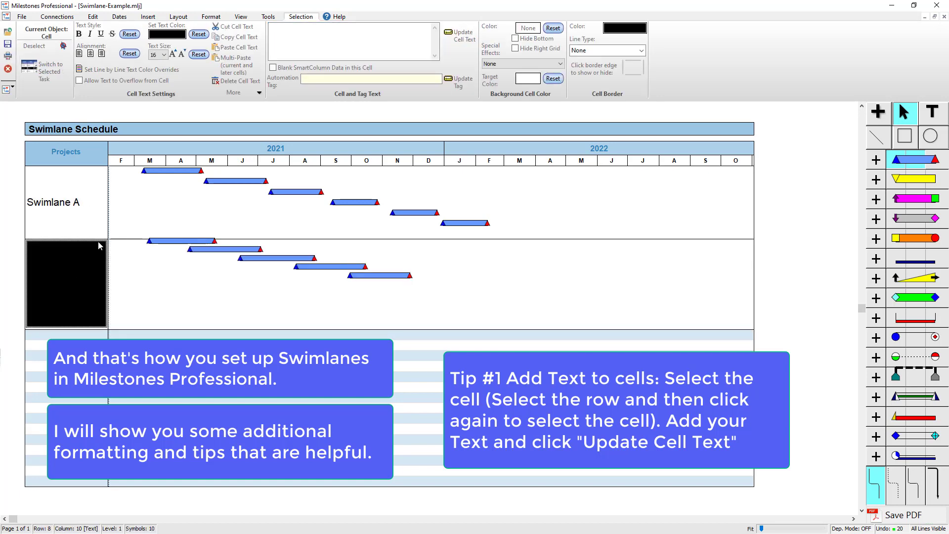
pyautogui.write('Swim')
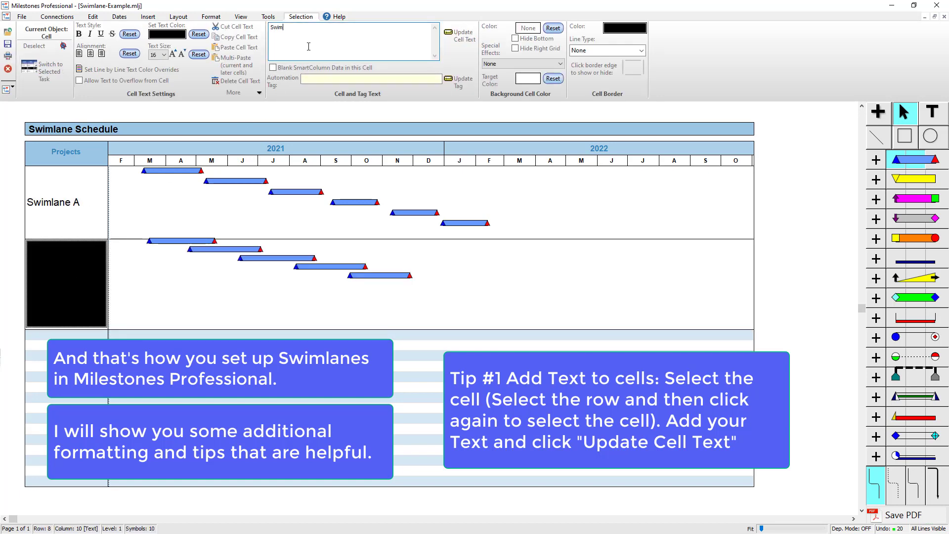
pyautogui.write('lane B')
pyautogui.click(462, 36)
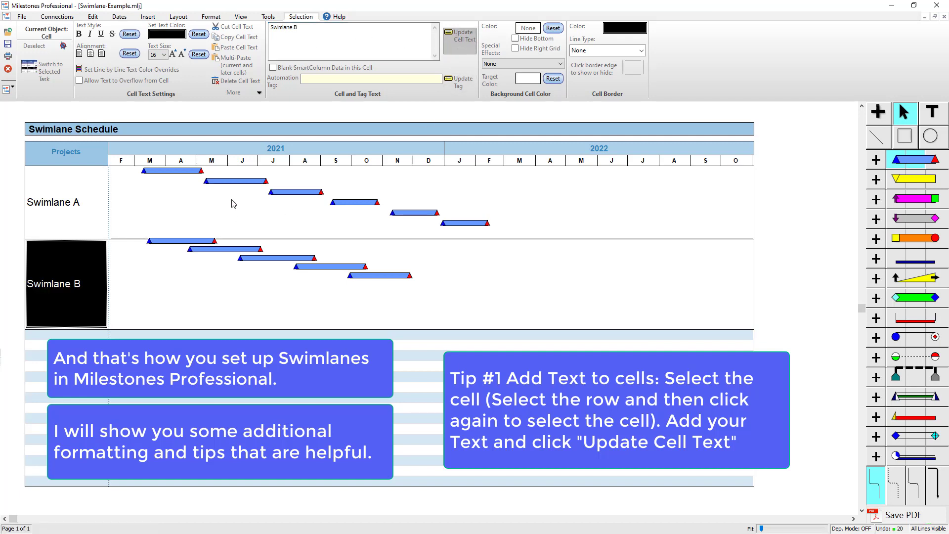
pyautogui.click(144, 171)
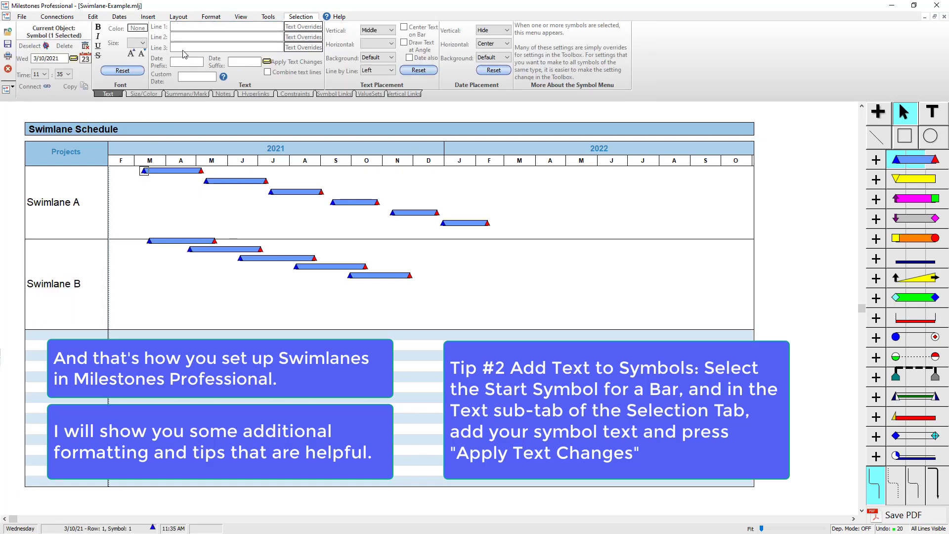
# Step: Enter 'Task 1' and 'Task 2' as the Line 1 text of Swimlane A's first two bars
pyautogui.click(188, 29)
pyautogui.write('Task 1')
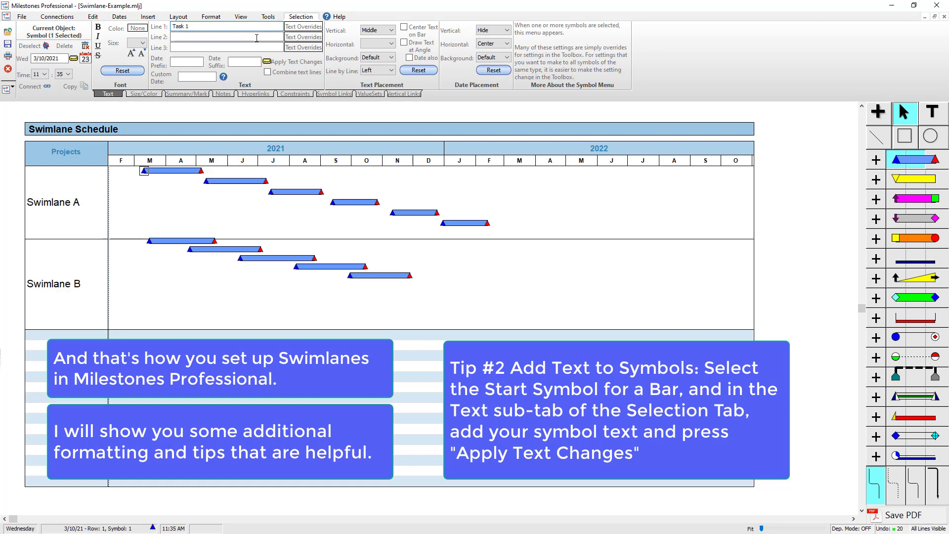
pyautogui.click(294, 62)
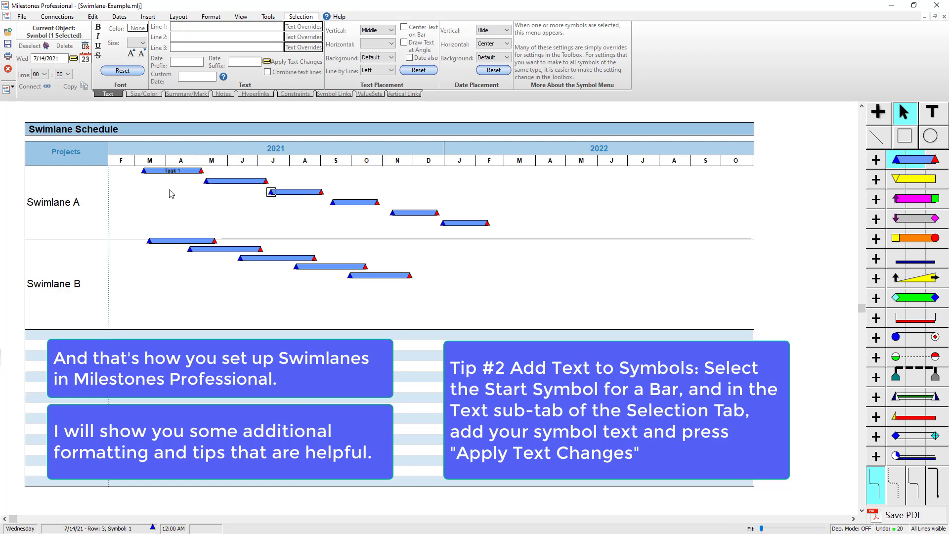
pyautogui.click(206, 180)
pyautogui.click(184, 27)
pyautogui.write('Task 2')
pyautogui.press('Return')
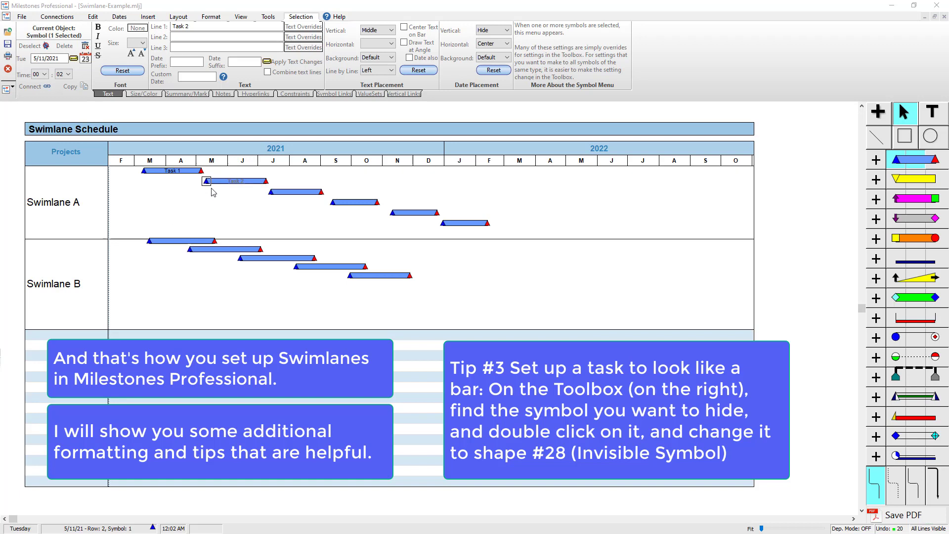
# Step: Make the bars' start symbol invisible by setting its standard shape to 28
pyautogui.doubleClick(897, 164)
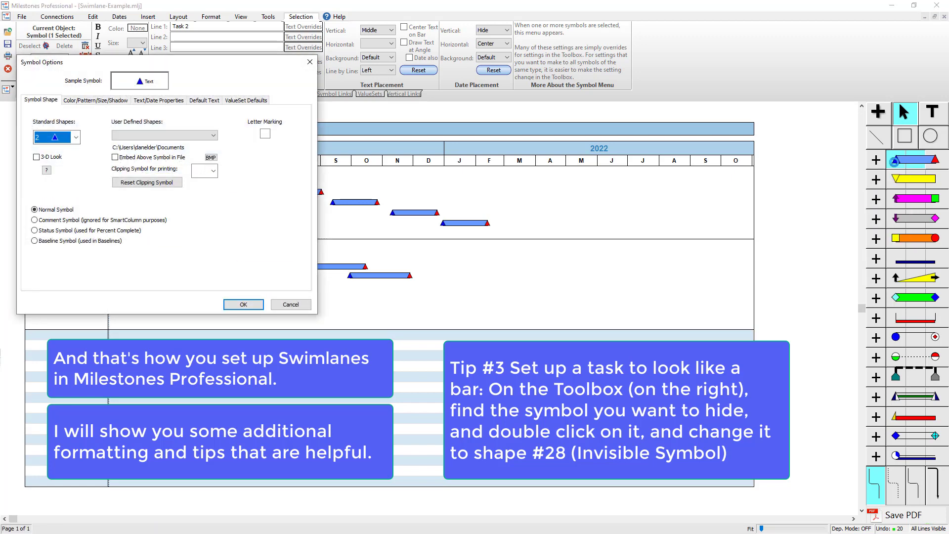
pyautogui.click(75, 137)
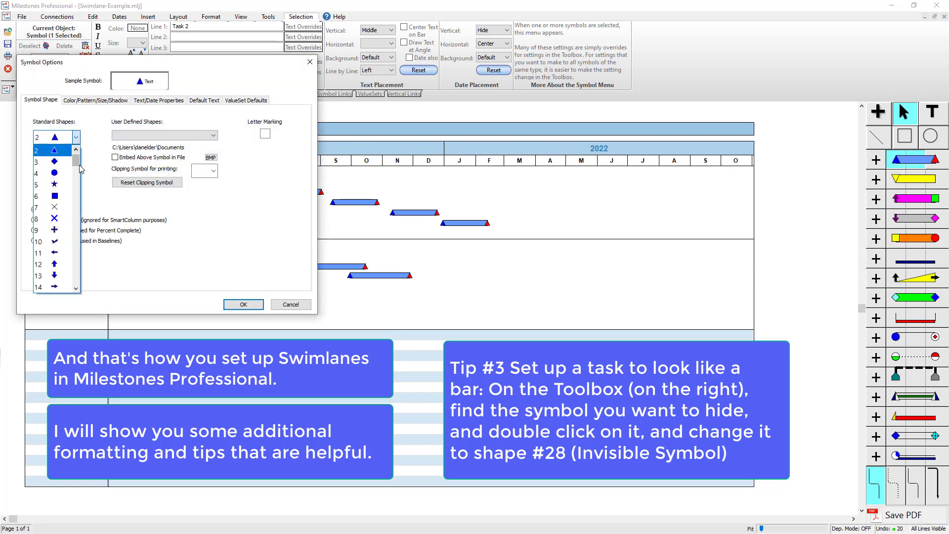
pyautogui.scroll(-4, 76, 198)
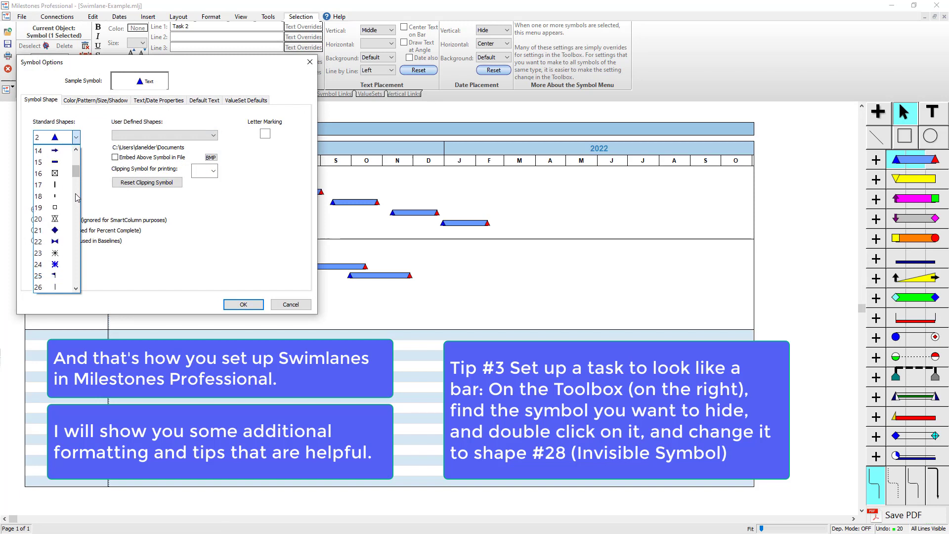
pyautogui.click(77, 288)
pyautogui.click(76, 289)
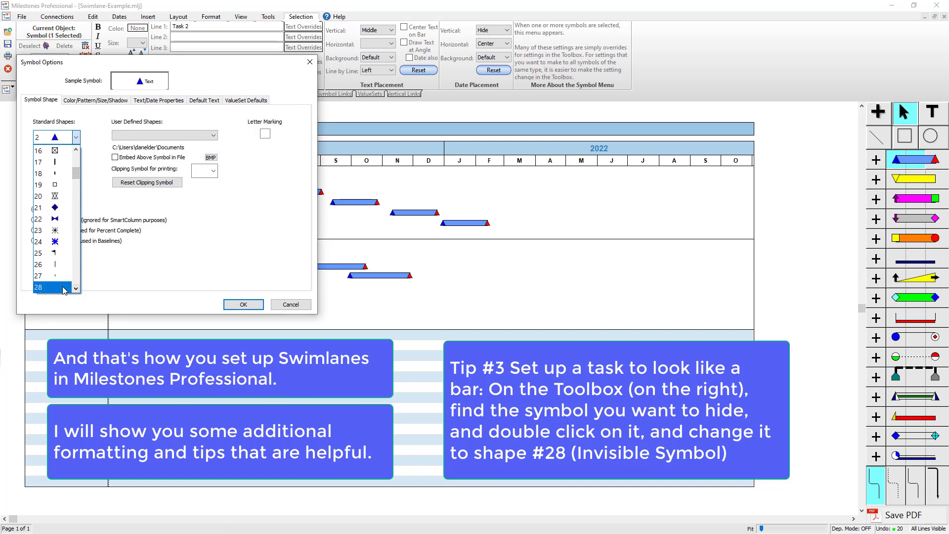
pyautogui.click(65, 287)
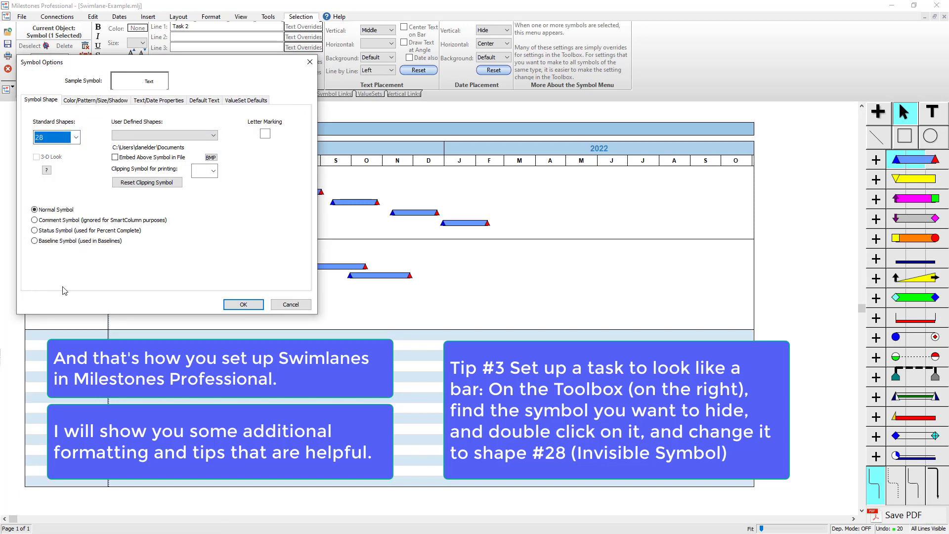
pyautogui.click(254, 307)
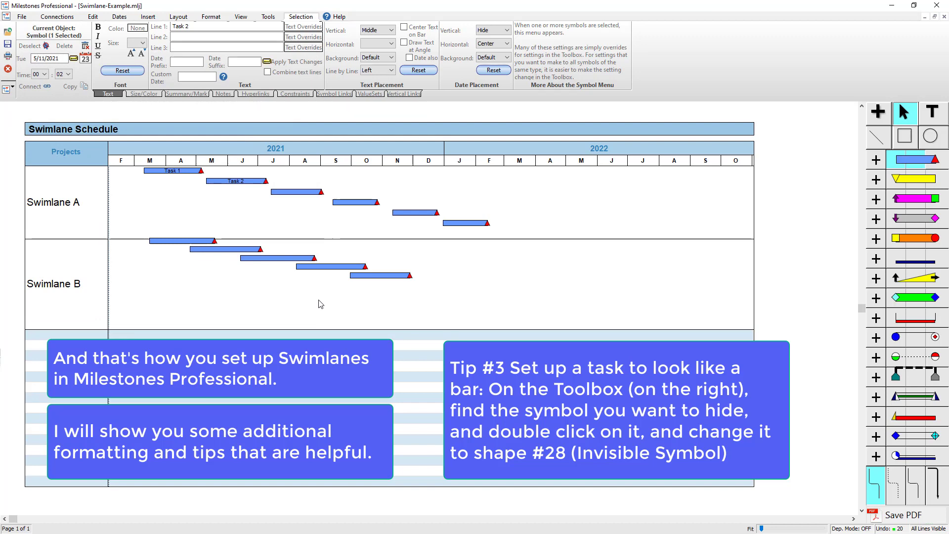
# Step: Set the bars' end symbol to invisible shape 28 as well
pyautogui.doubleClick(936, 160)
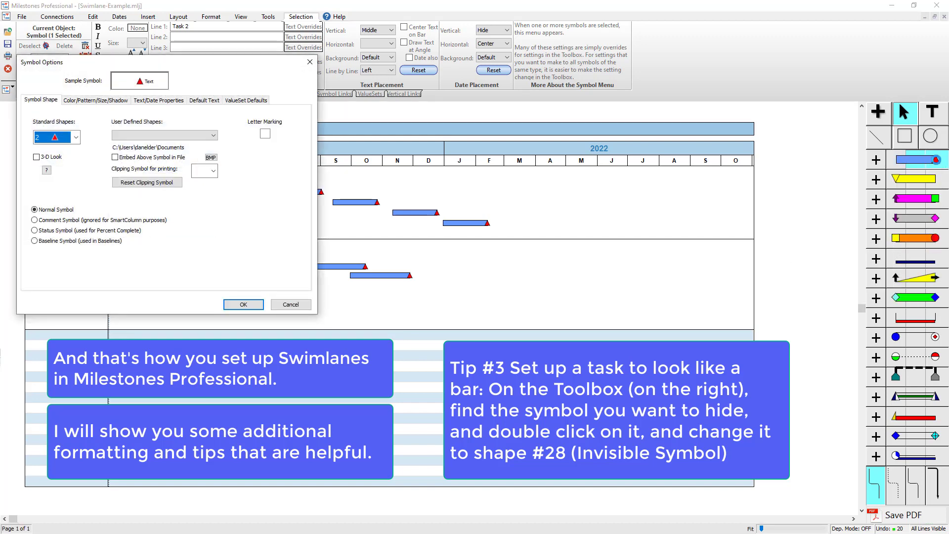
pyautogui.click(76, 138)
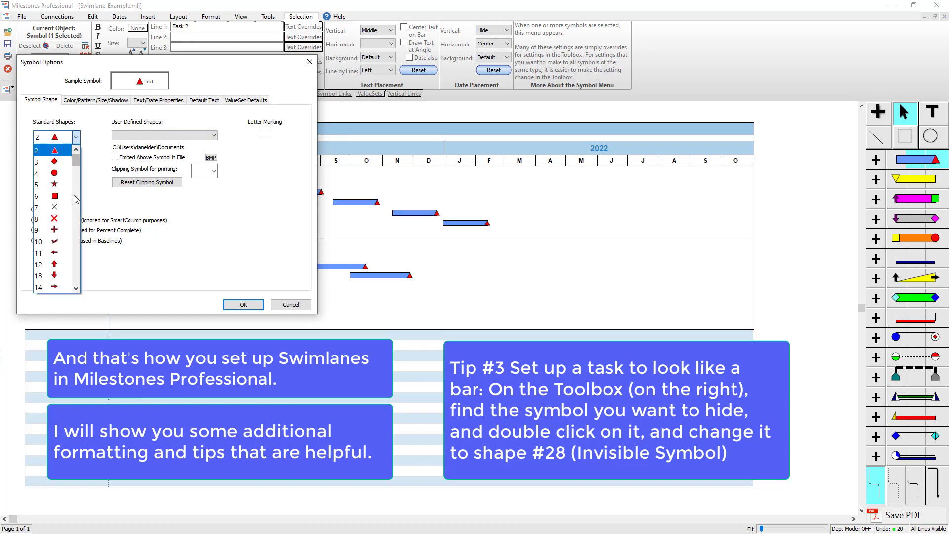
pyautogui.scroll(-8, 75, 198)
pyautogui.click(62, 178)
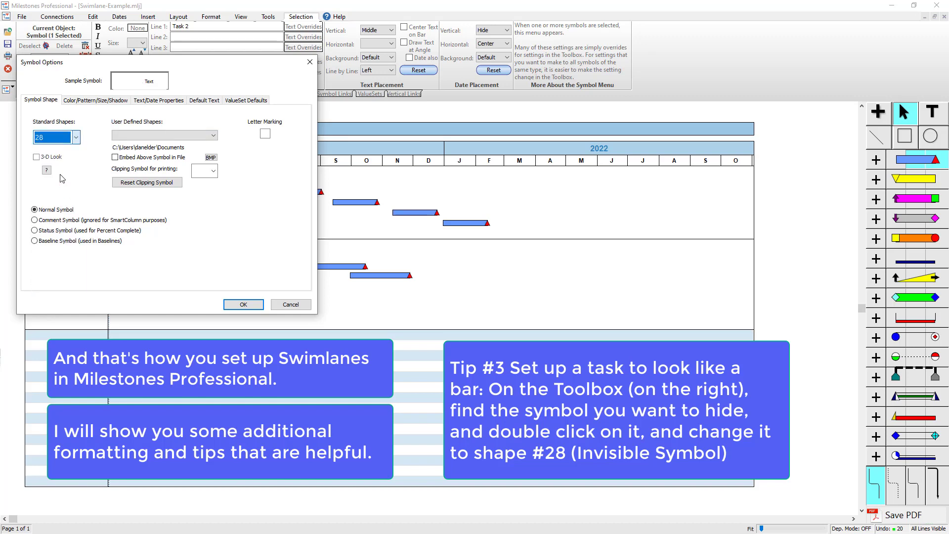
pyautogui.click(251, 307)
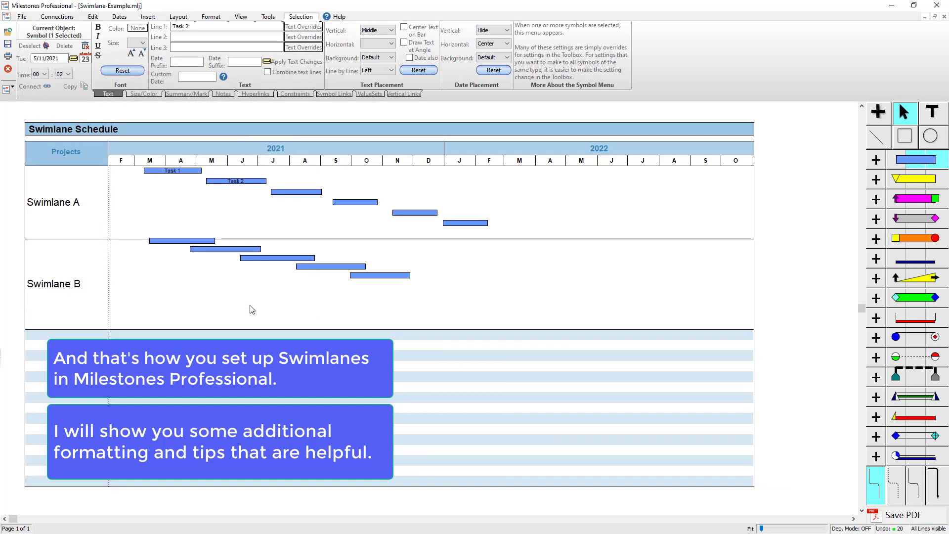
pyautogui.click(251, 309)
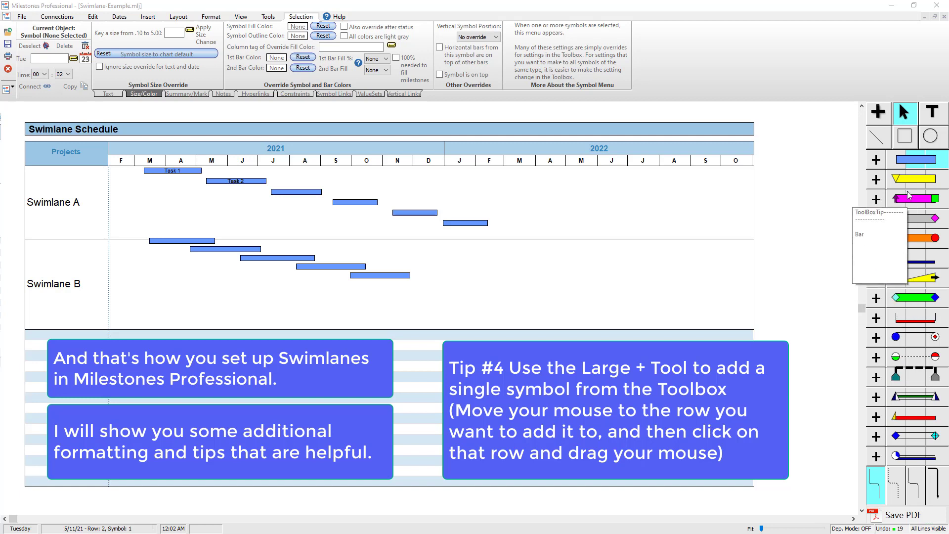
# Step: Place four yellow triangle milestones in Swimlane A, around November 2021 through July 2022
pyautogui.click(879, 112)
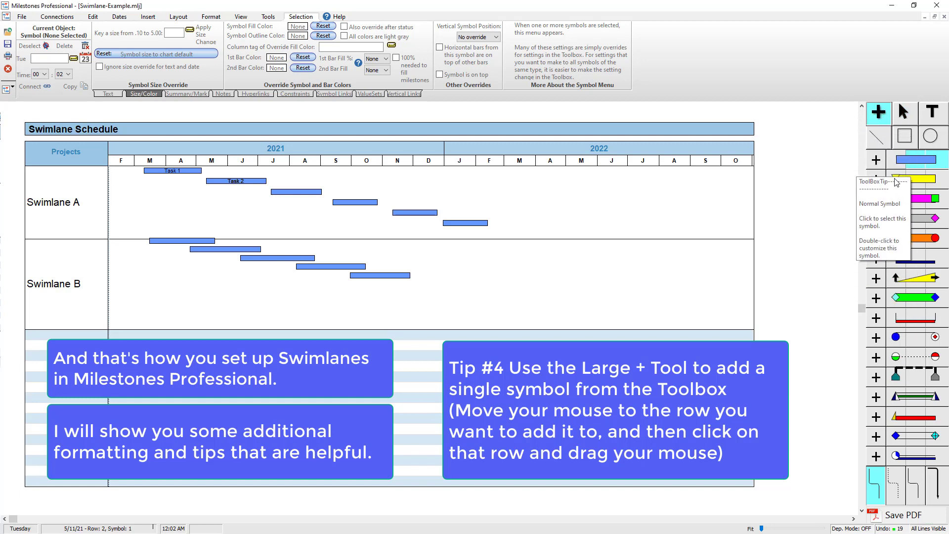
pyautogui.click(898, 181)
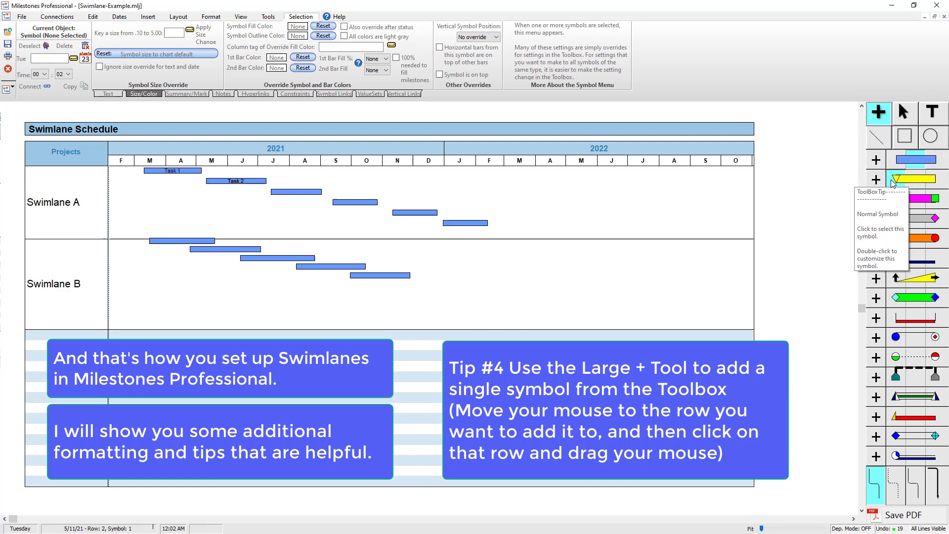
pyautogui.click(477, 191)
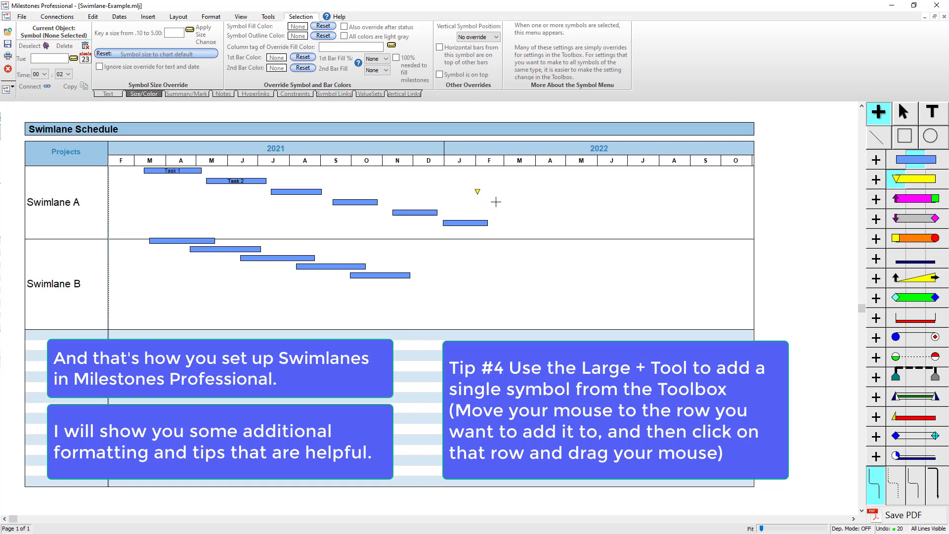
pyautogui.click(389, 177)
pyautogui.click(600, 222)
pyautogui.click(632, 191)
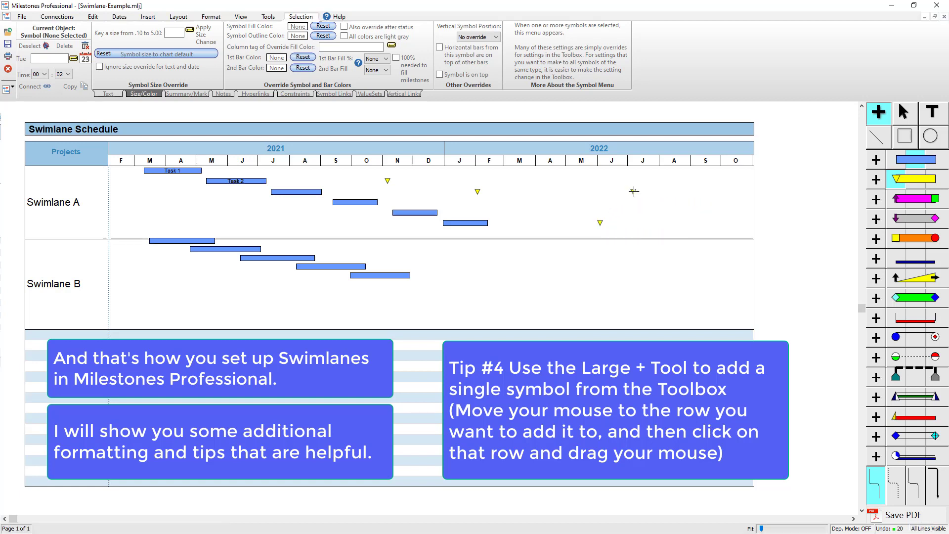
# Step: Add three yellow milestones to Swimlane B near January, February and April 2022
pyautogui.click(437, 282)
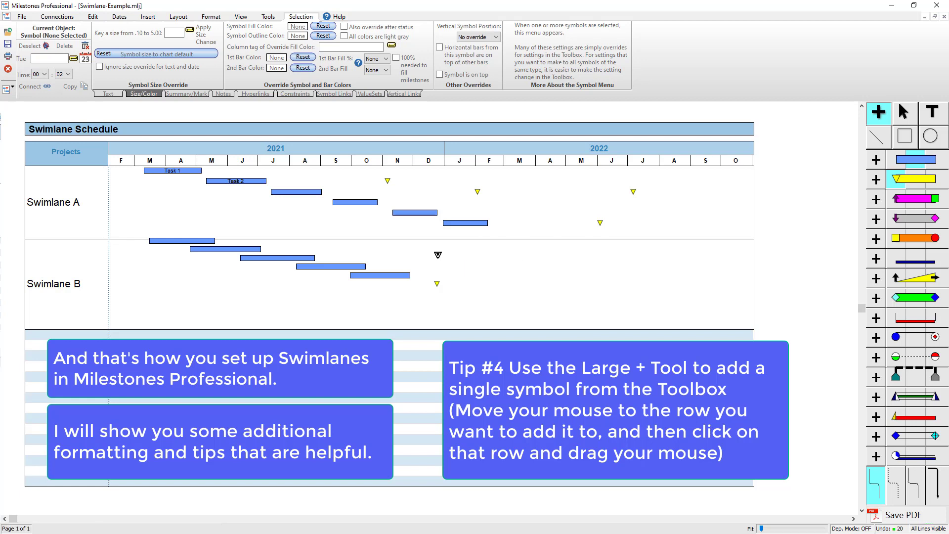
pyautogui.click(479, 281)
pyautogui.moveTo(480, 281); pyautogui.dragTo(490, 283)
pyautogui.click(541, 284)
# Step: Stagger Swimlane B's milestones: raise December one level, lower February one, raise April higher
pyautogui.click(903, 112)
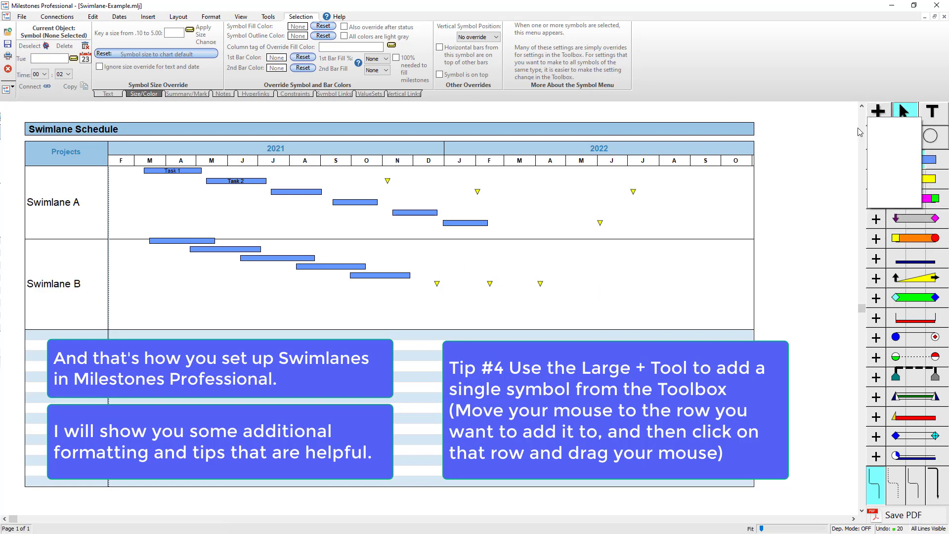
pyautogui.click(436, 284)
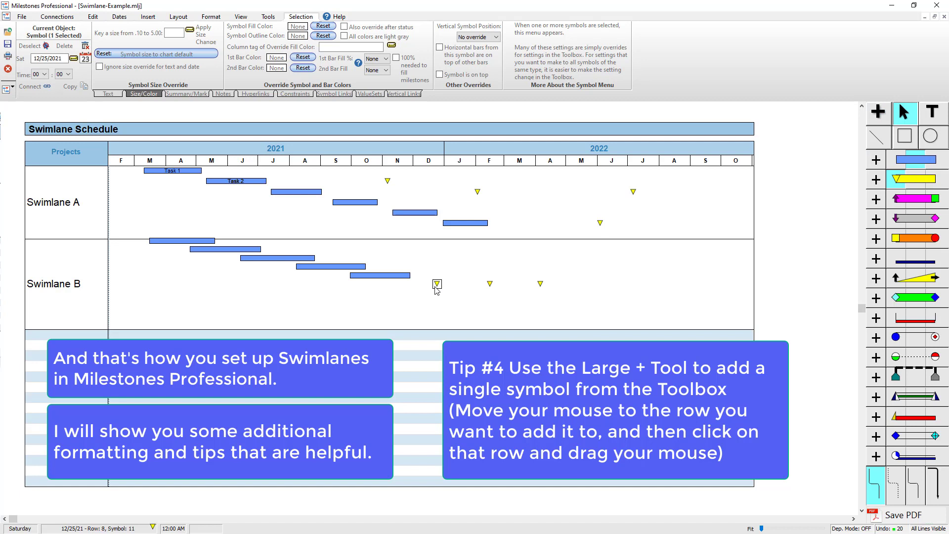
pyautogui.press('Up')
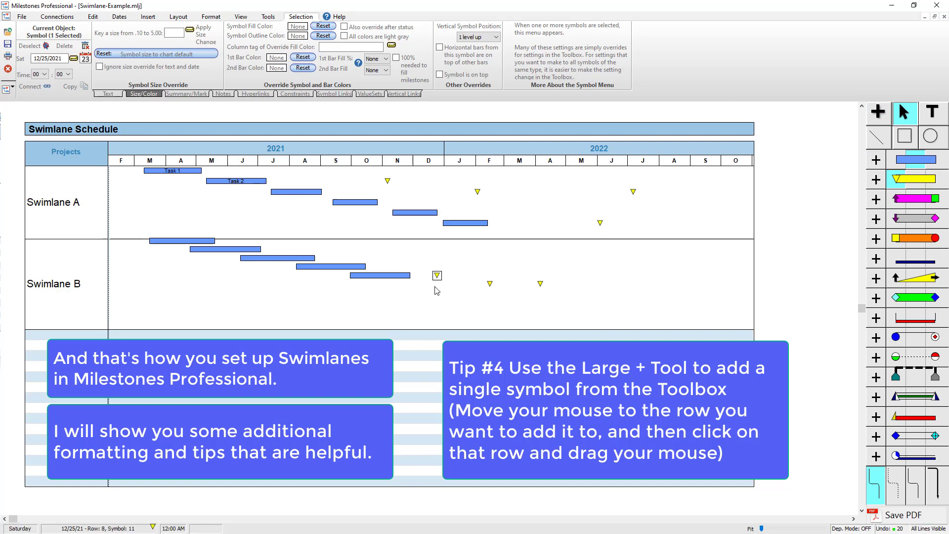
pyautogui.press('Tab')
pyautogui.press('Down')
pyautogui.press('Tab')
pyautogui.press('Up')
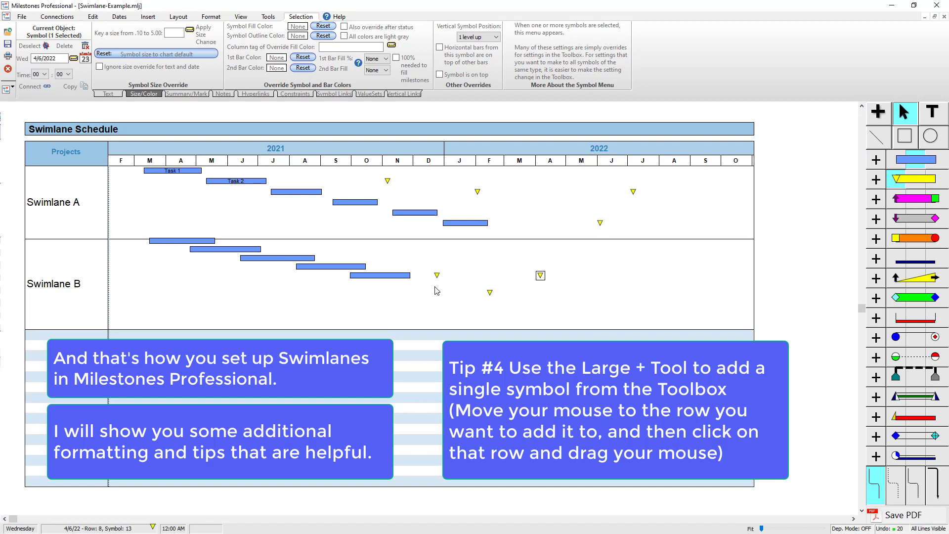
pyautogui.press('Up')
pyautogui.press('Up')
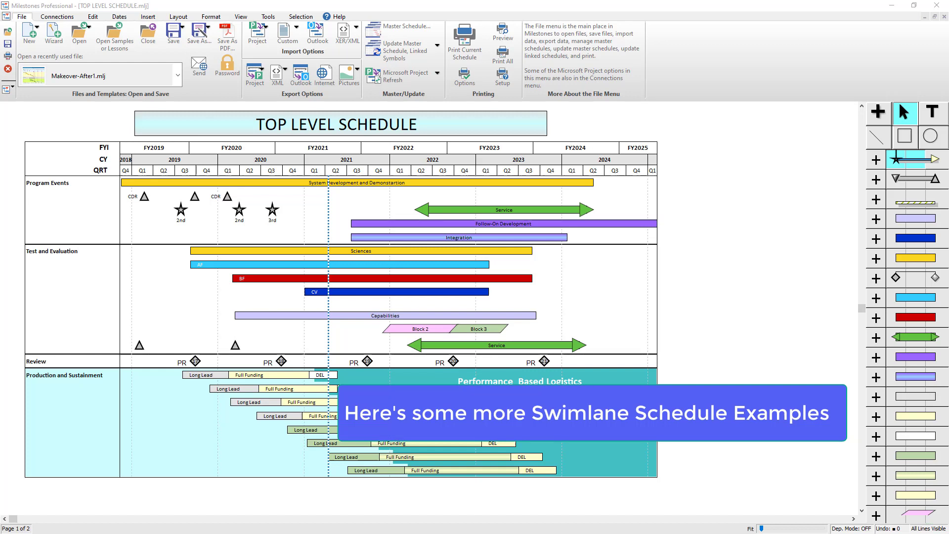
pyautogui.click(11, 91)
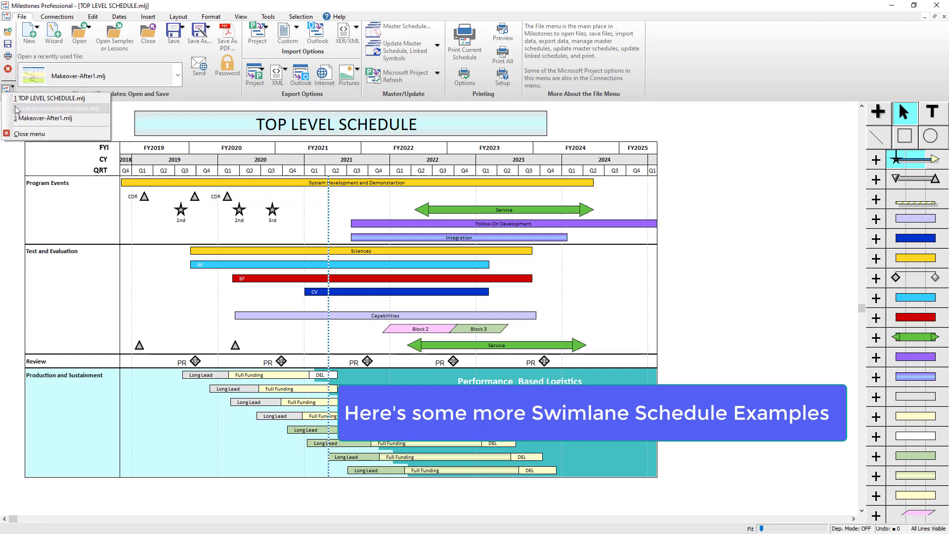
pyautogui.click(17, 108)
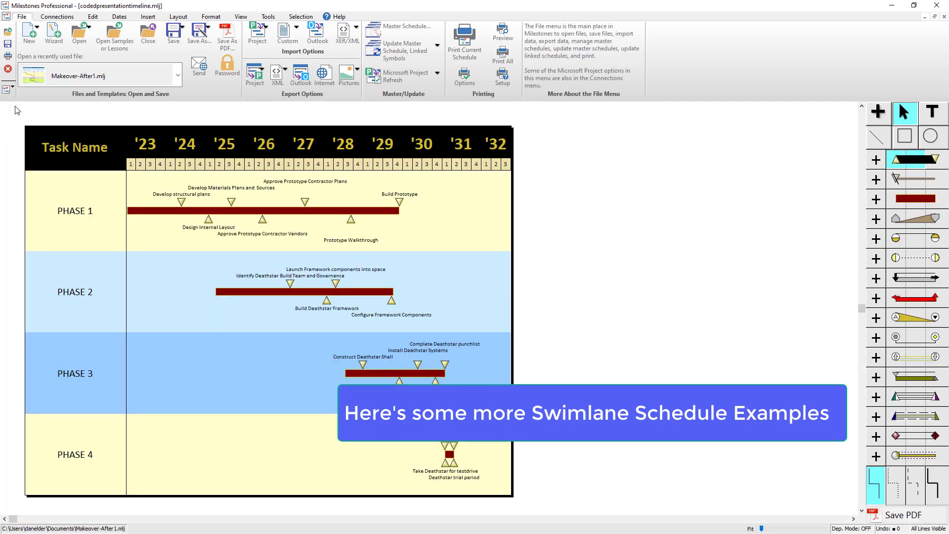
pyautogui.click(10, 90)
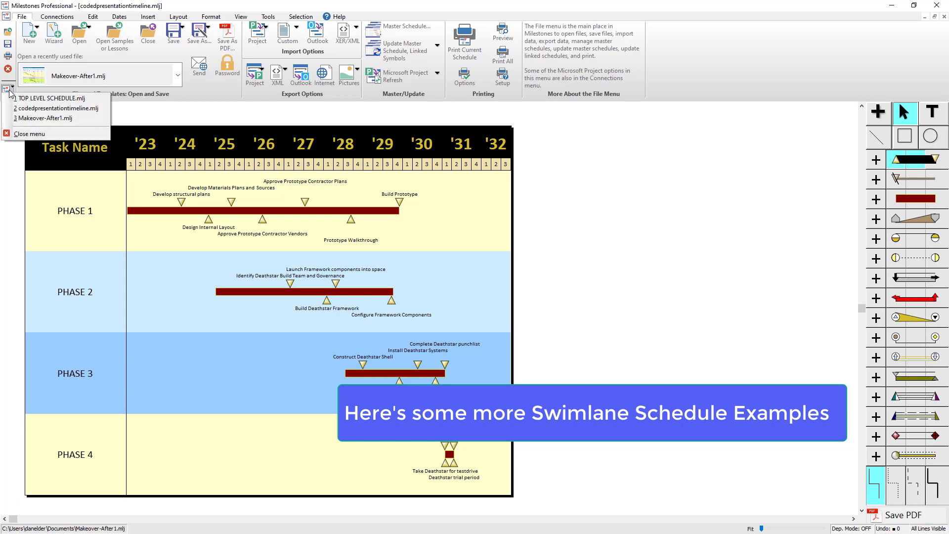
pyautogui.click(18, 119)
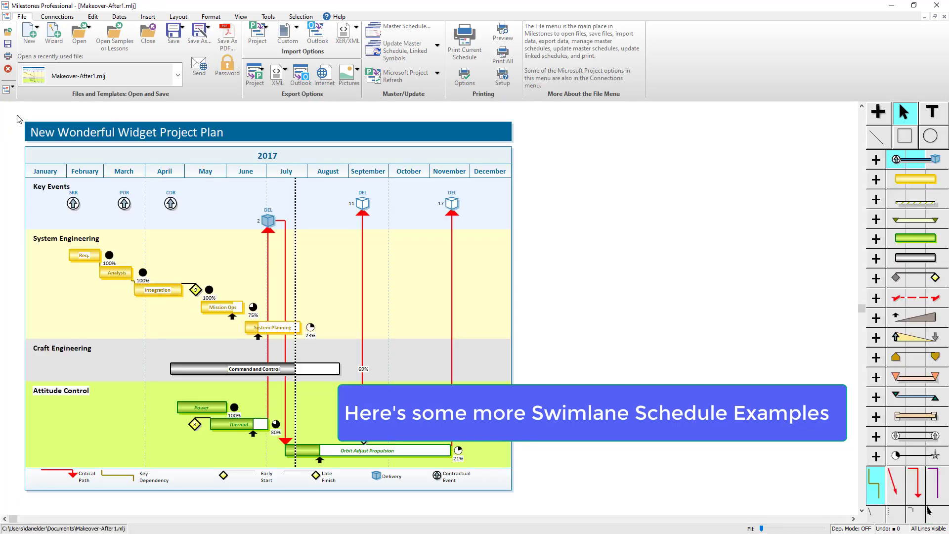